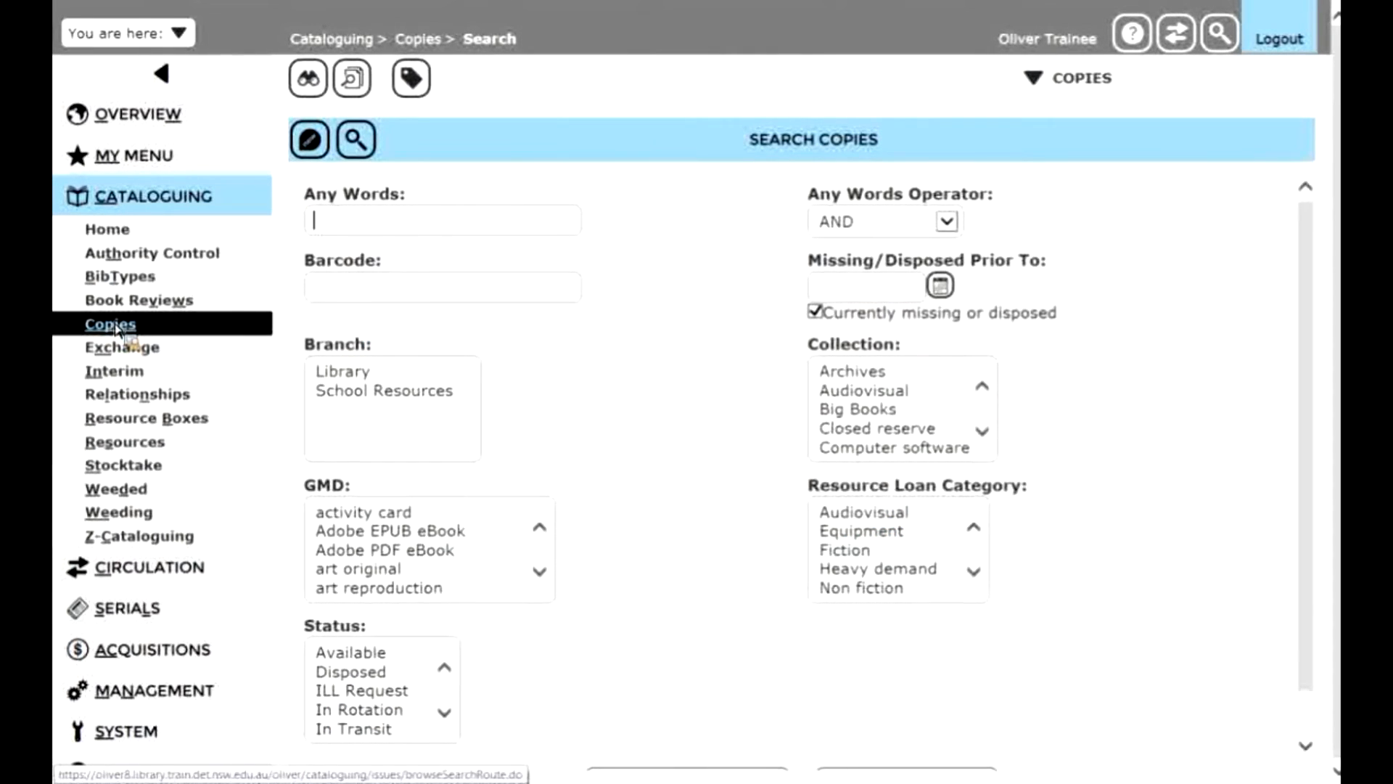
- Select only the Junior Fiction collection in the copy search criteria
scroll(991, 442, "down", 2)
scroll(991, 441, "down", 3)
left_click(929, 429)
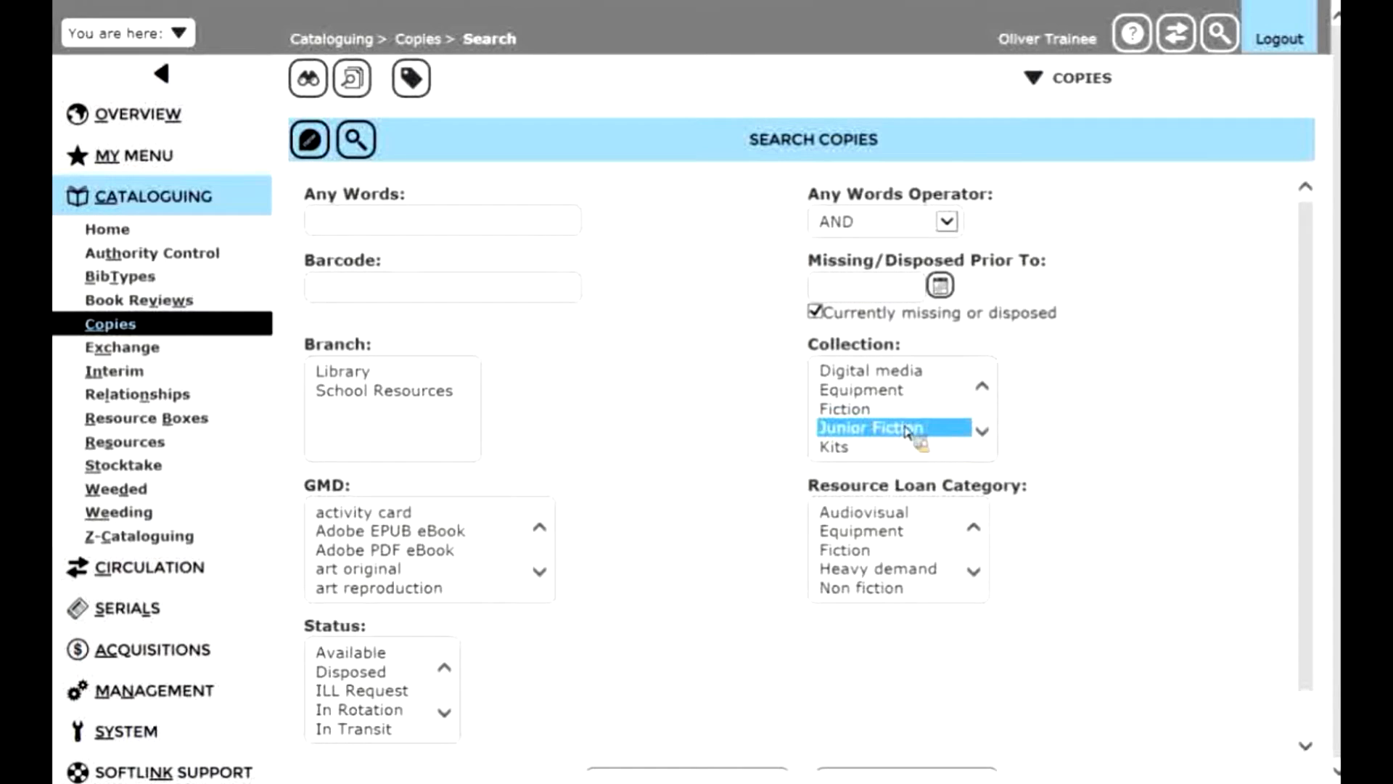
left_click(471, 228)
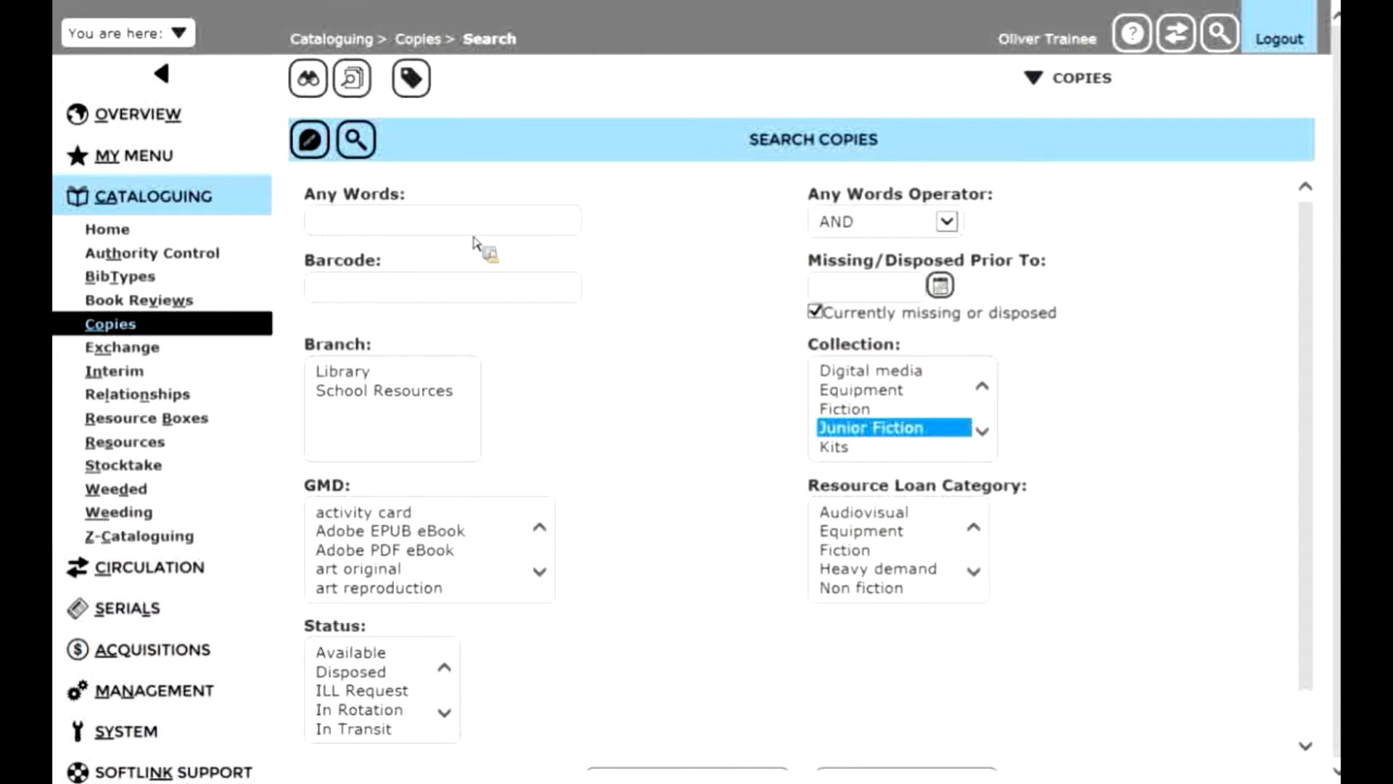
left_click(878, 411, "ctrl")
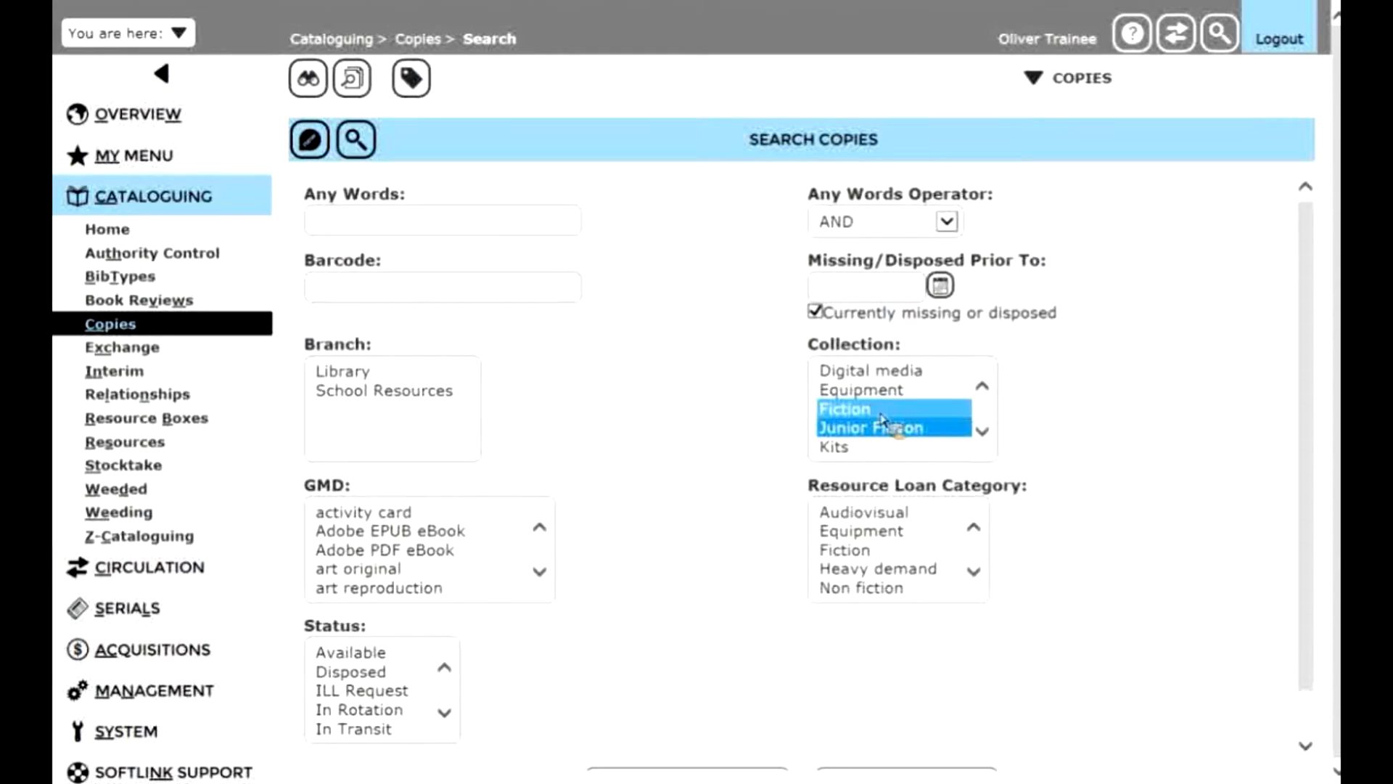
left_click(947, 411, "ctrl")
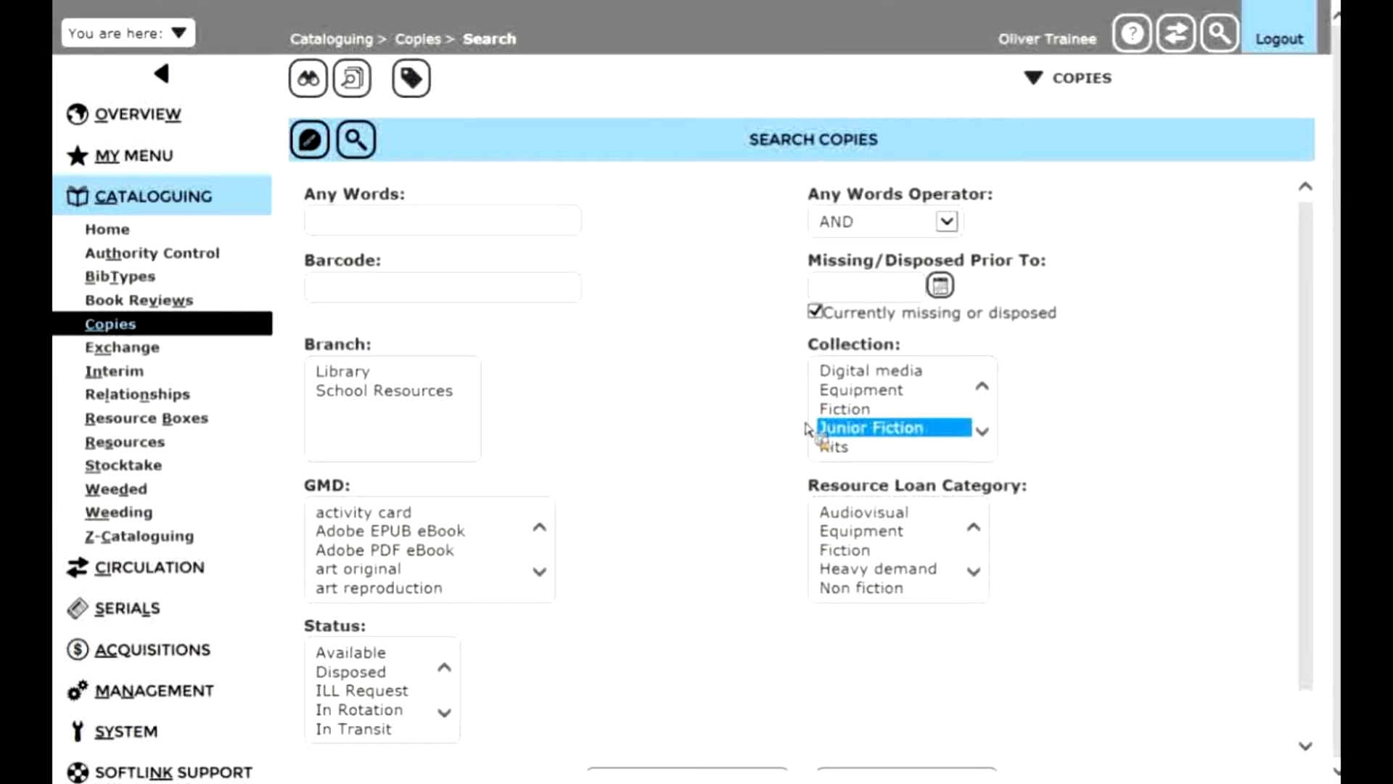
- Enter cost = "0.00" as the Any Words criterion and run the copy search
left_click(537, 232)
type("cost")
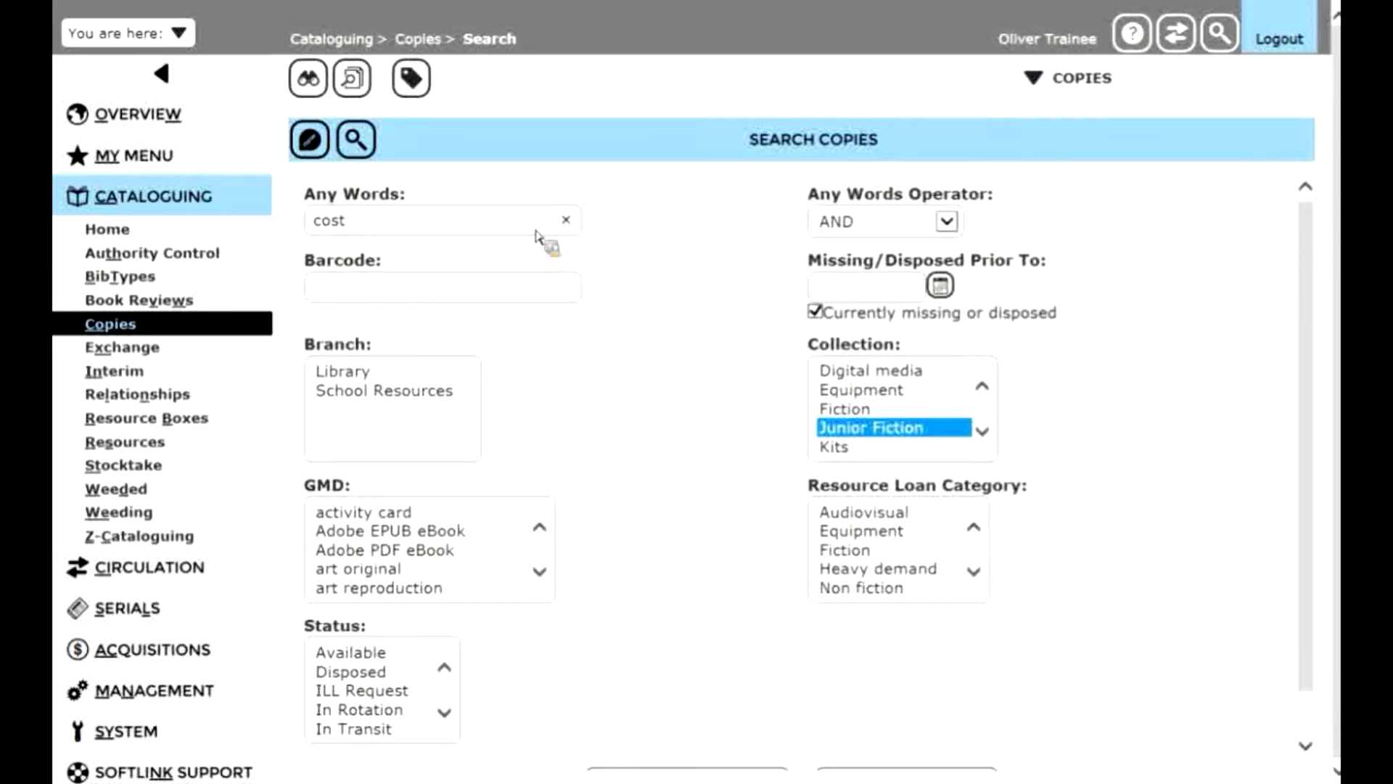
type("= ")
type("'")
type("0.0")
type("0")
type("\"")
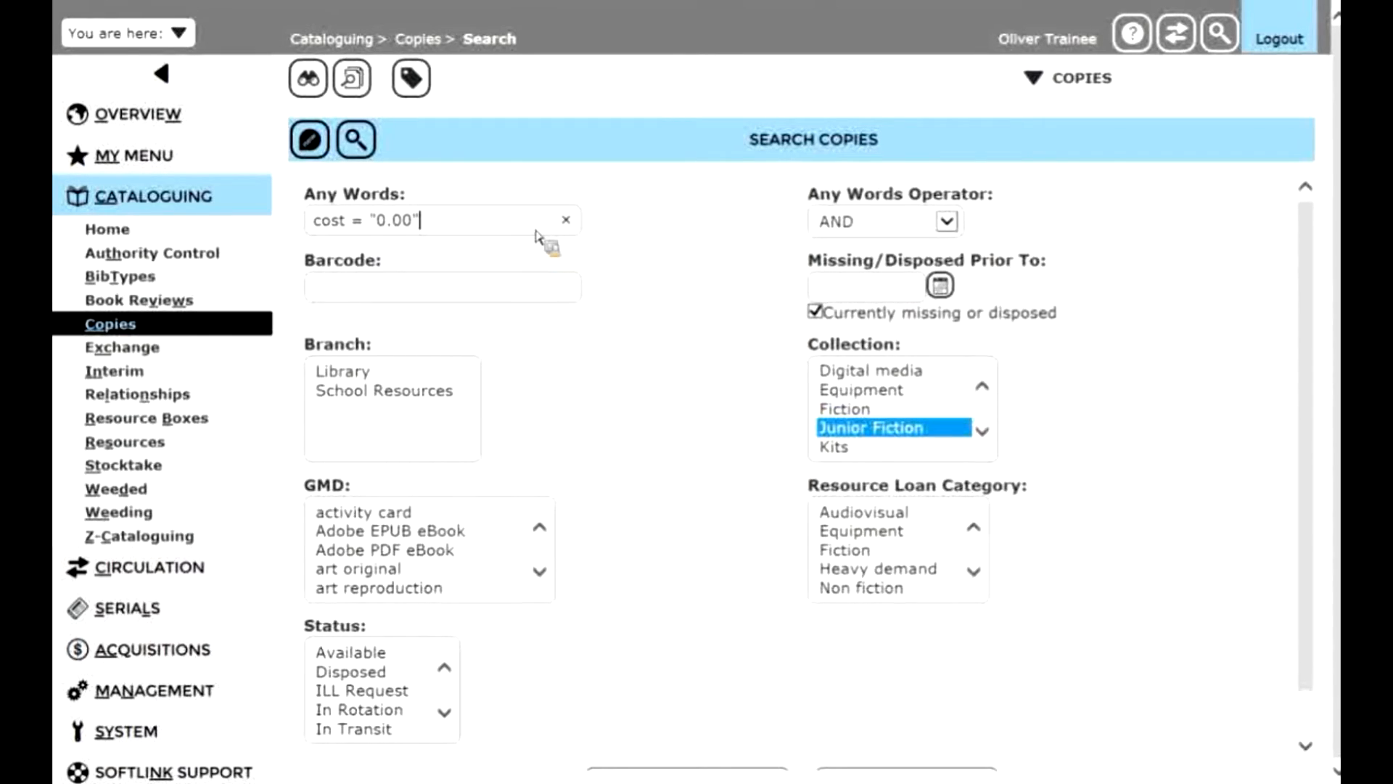
left_click(366, 145)
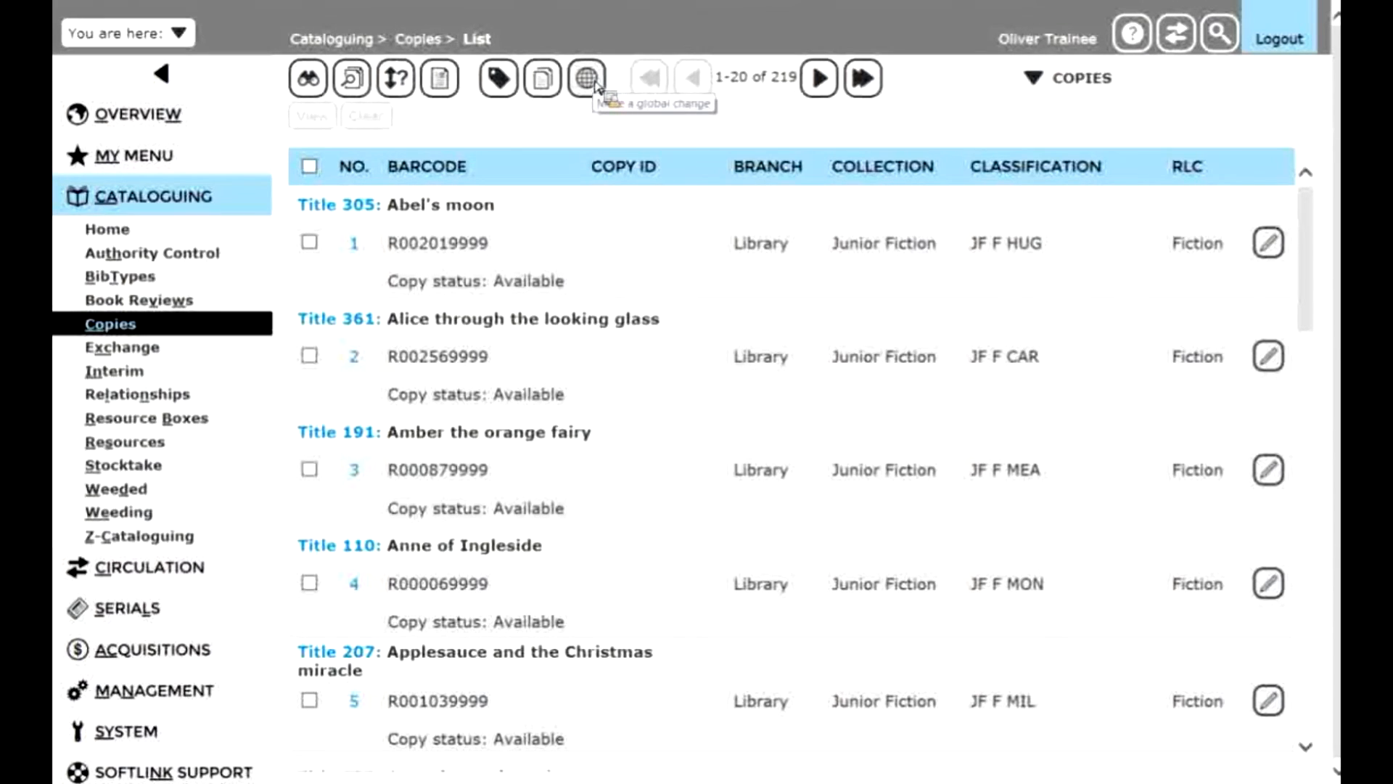
- Open Global Change for the result set and choose Cost as the field to modify
left_click(1037, 78)
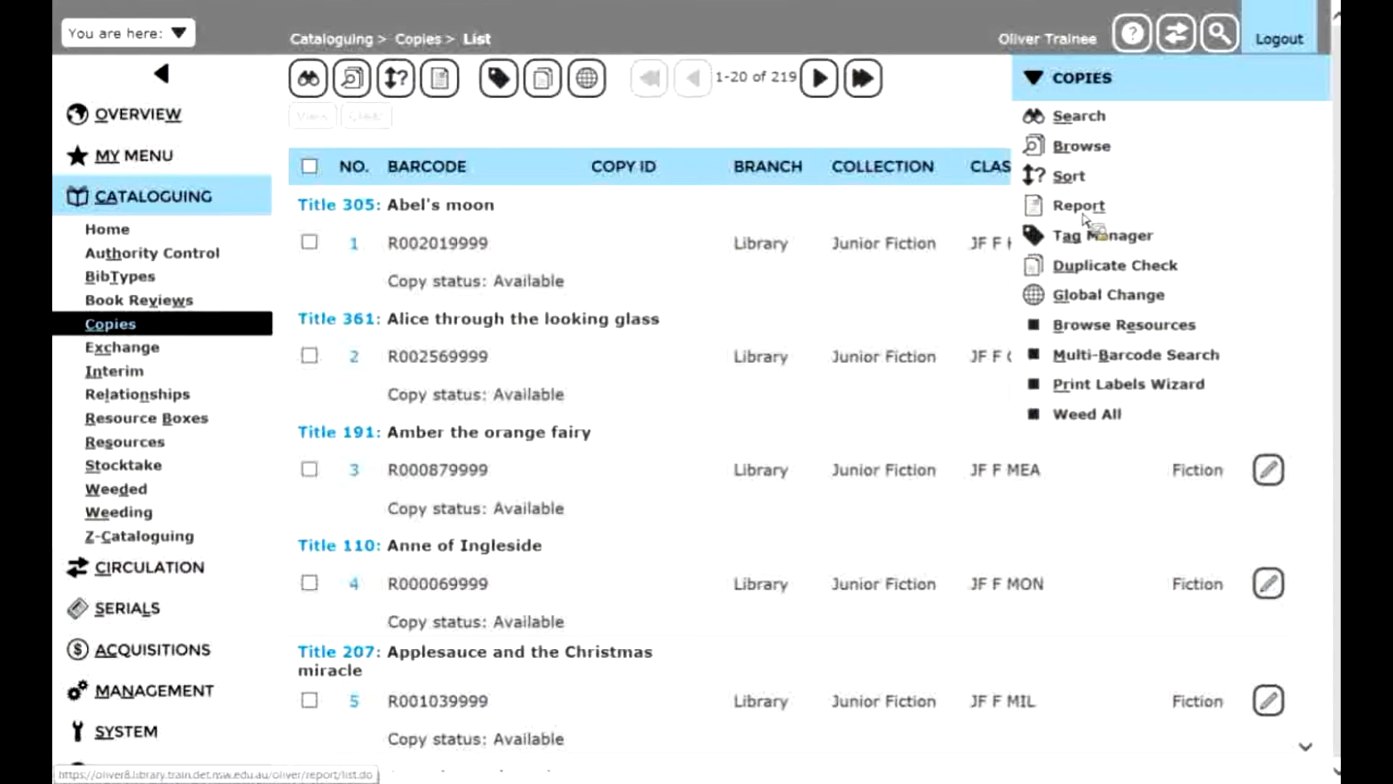
left_click(1110, 299)
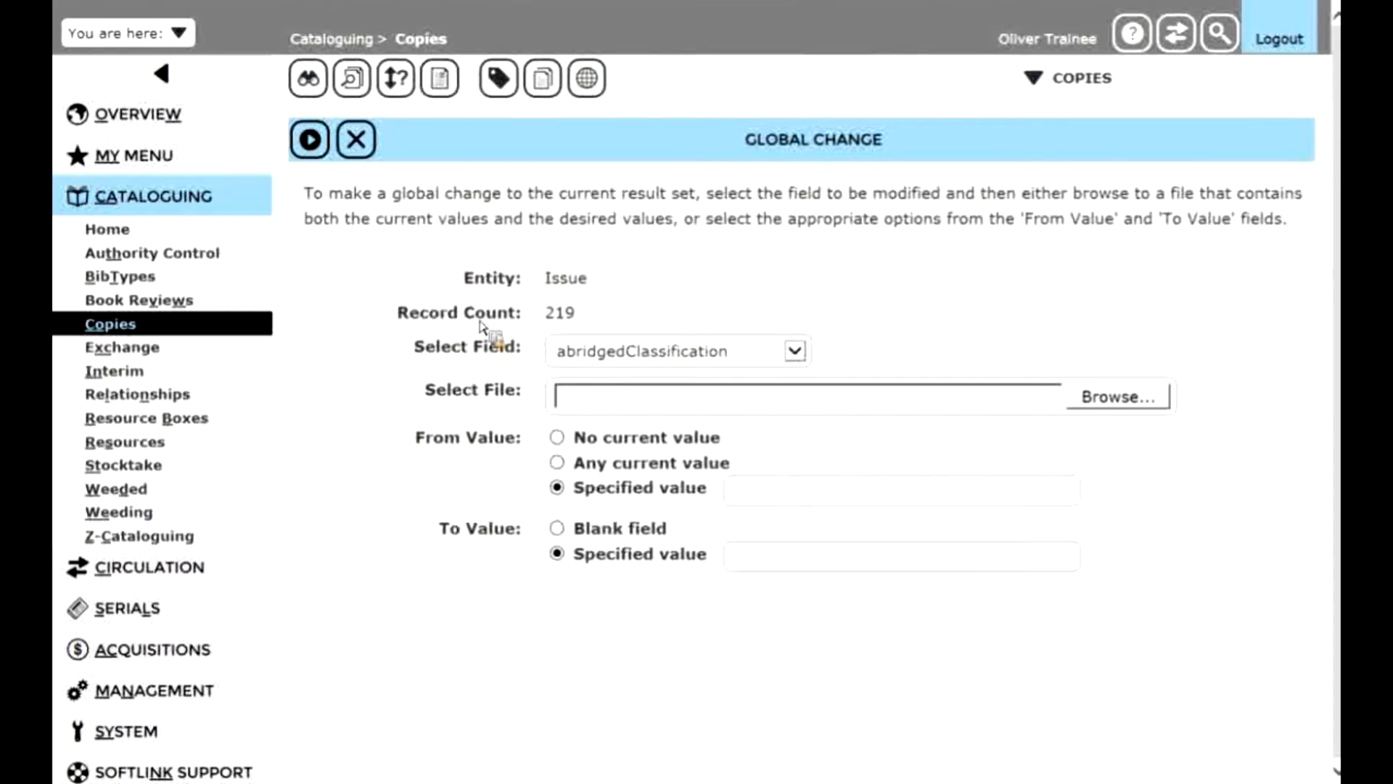
left_click_drag(544, 314, 579, 323)
left_click(612, 320)
left_click(795, 351)
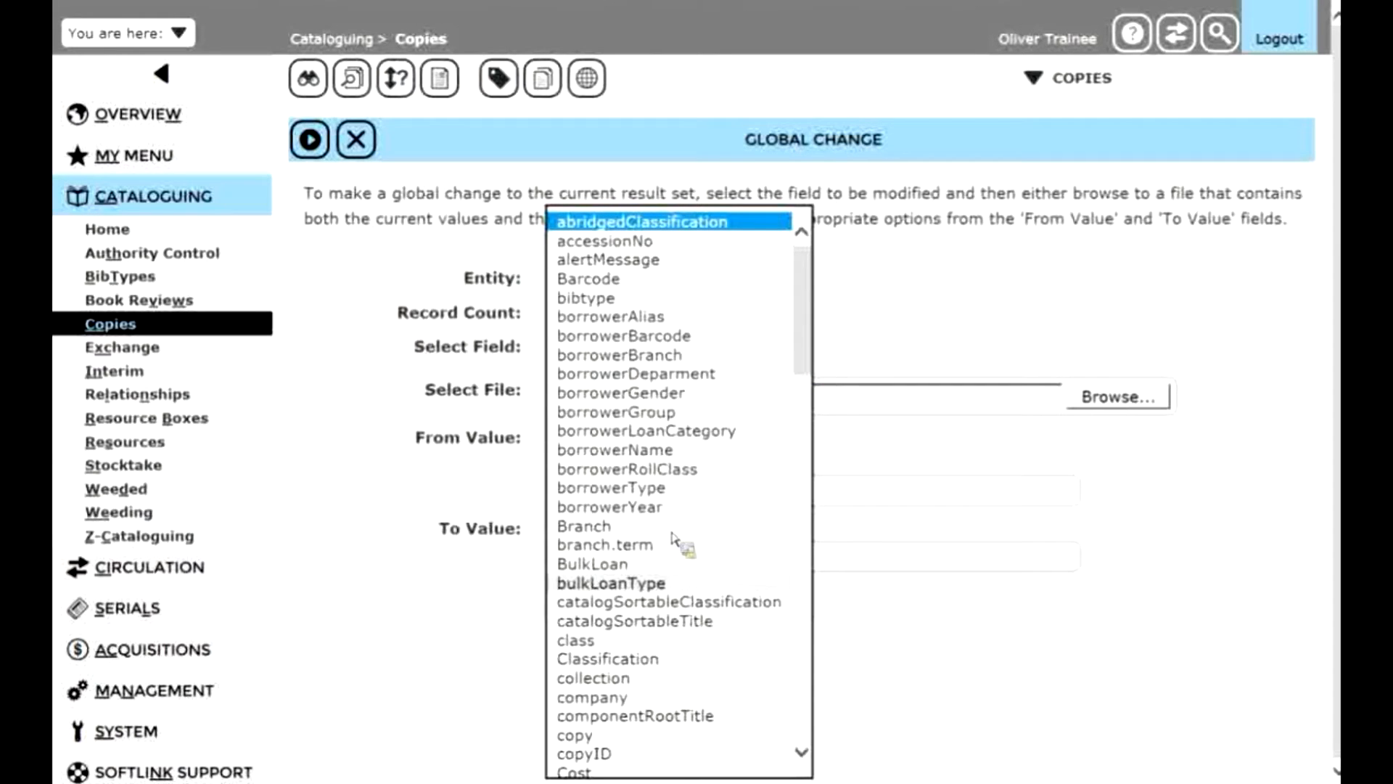
left_click(593, 774)
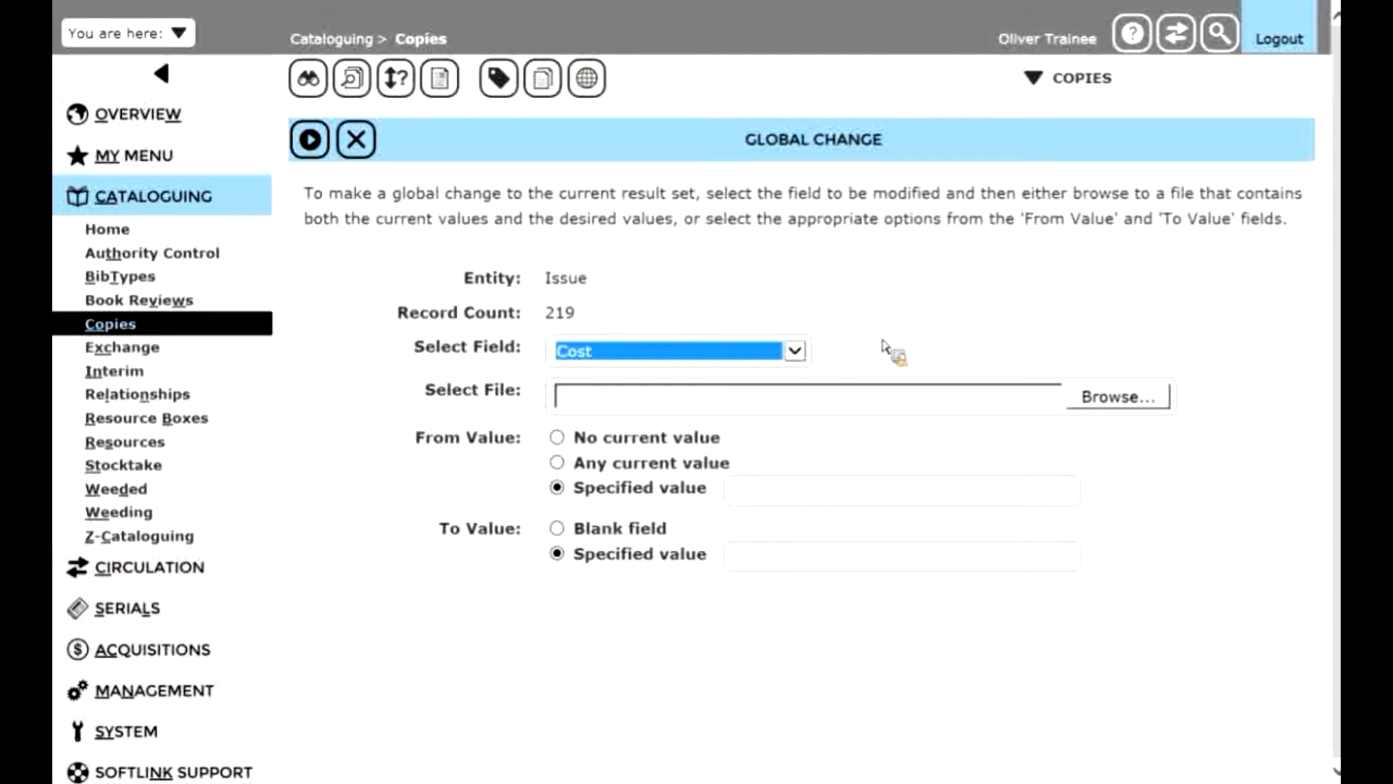
left_click(966, 311)
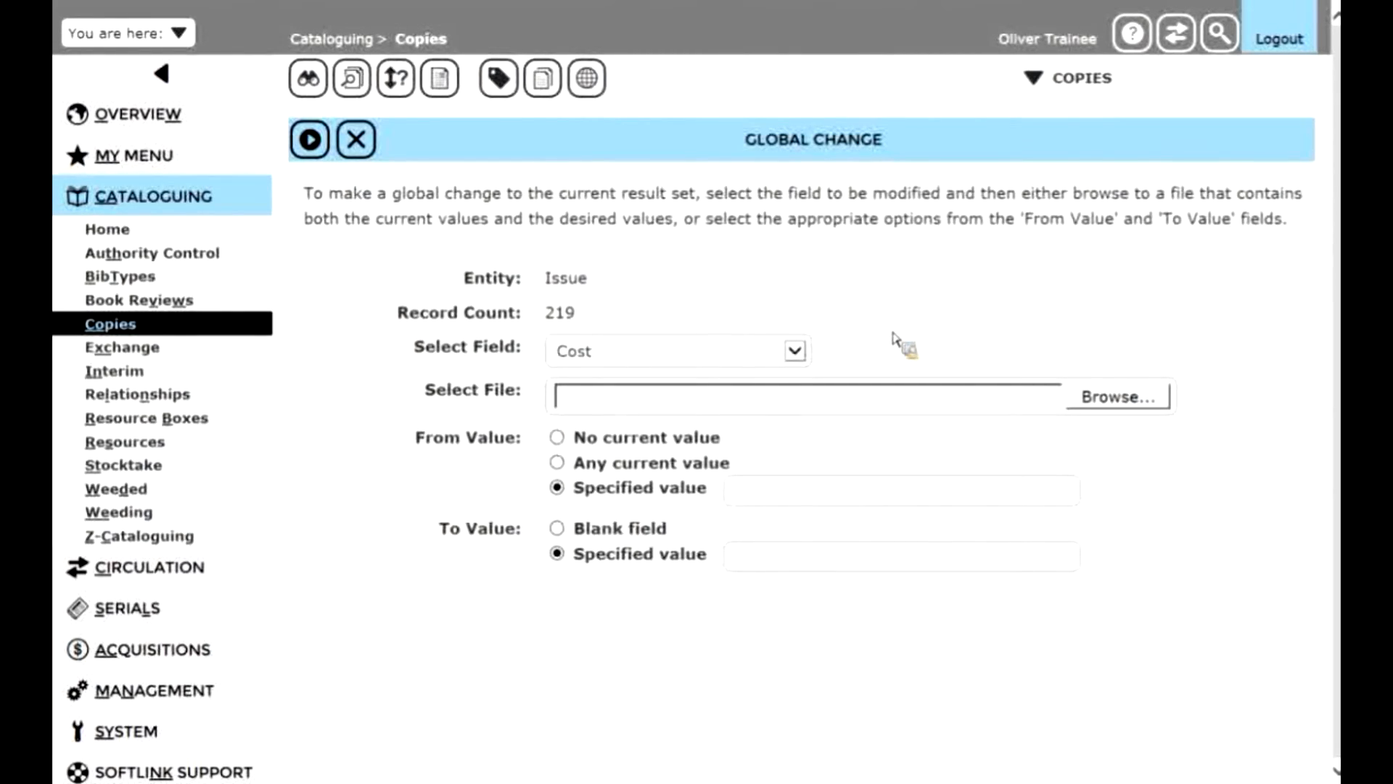
left_click(792, 354)
left_click(790, 351)
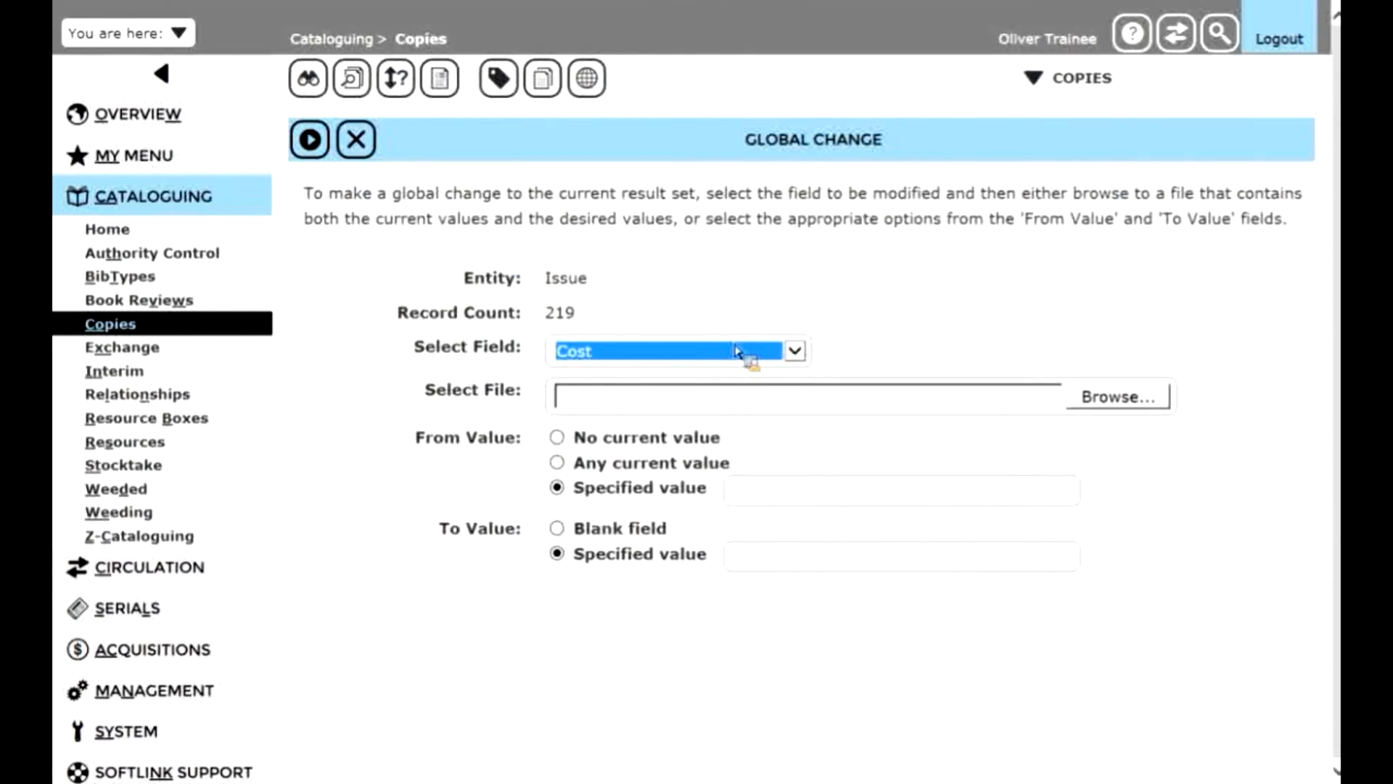
left_click(913, 326)
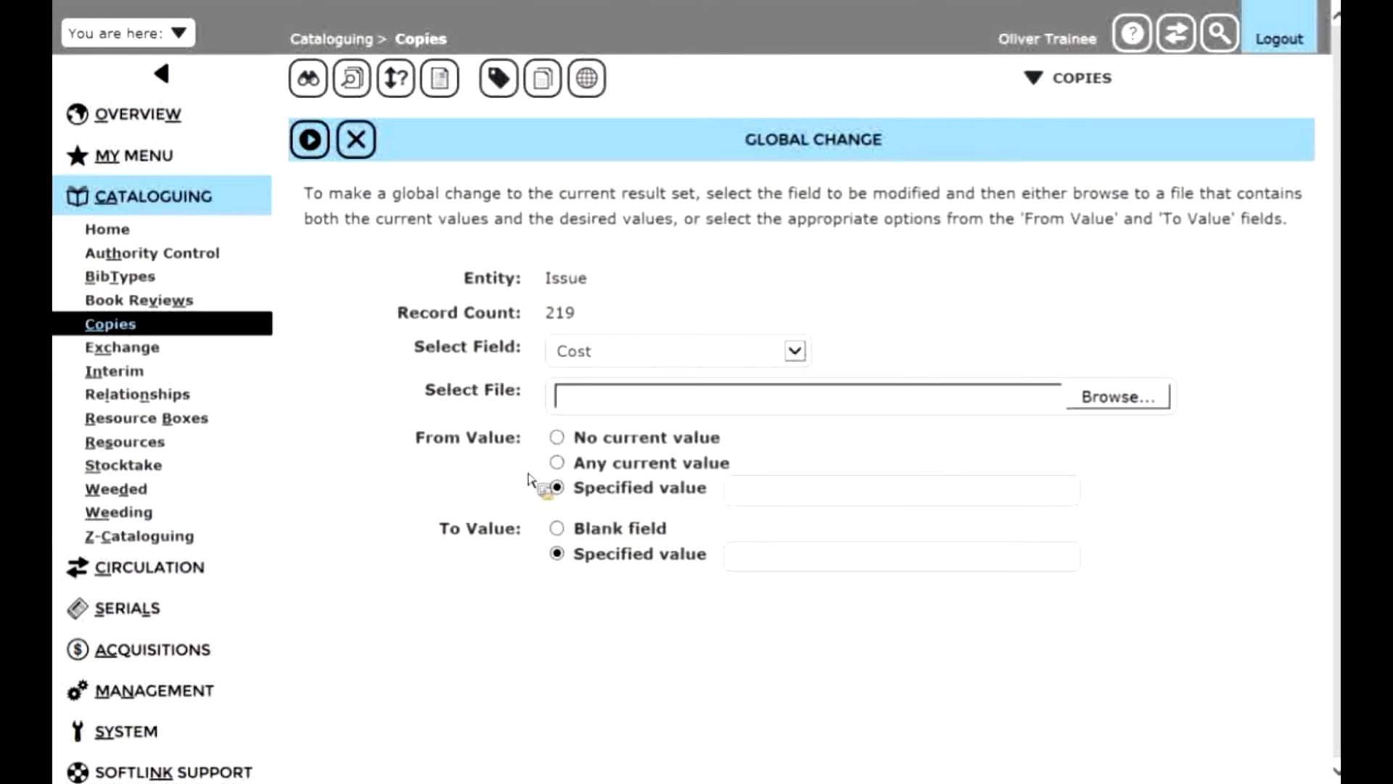
- Change any current cost value to a specified value of 10 and confirm the global change
left_click(571, 467)
left_click(753, 559)
type("10")
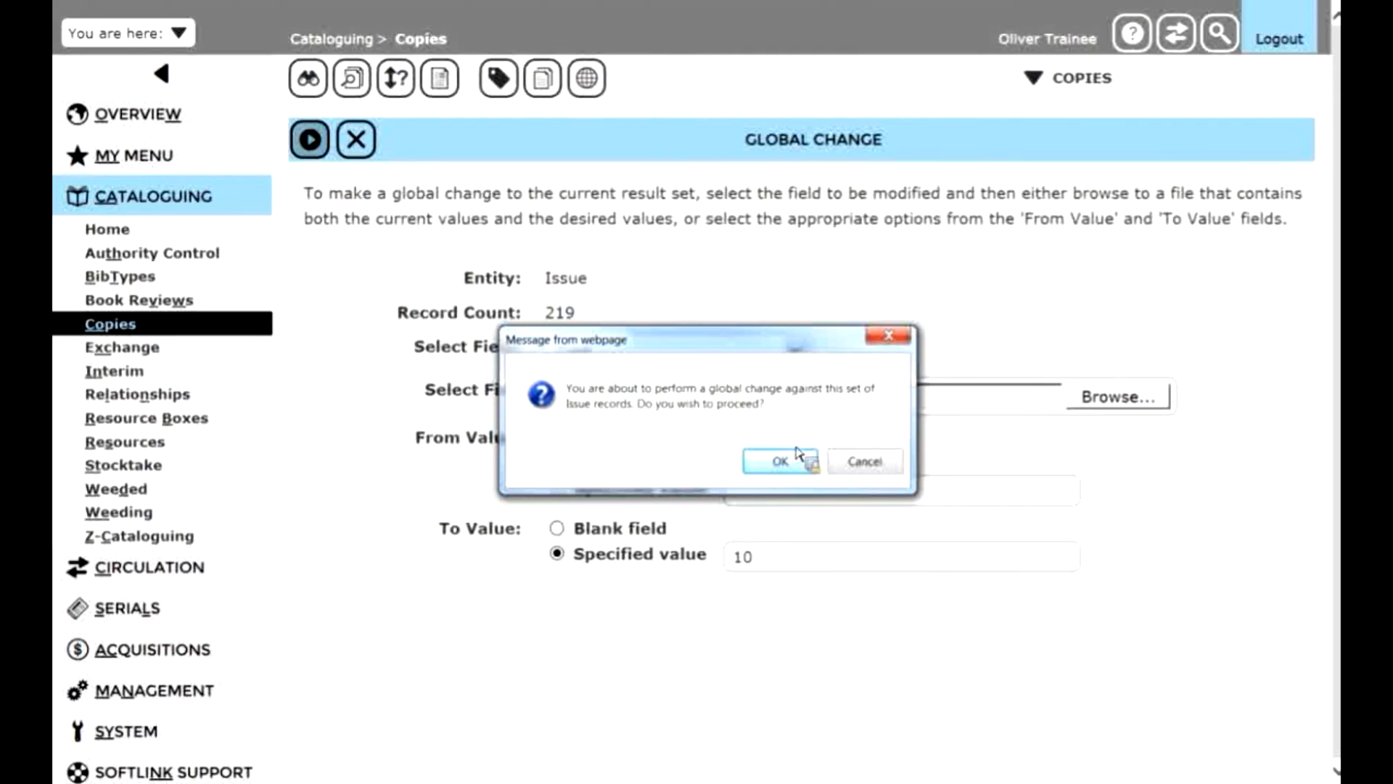
left_click(792, 468)
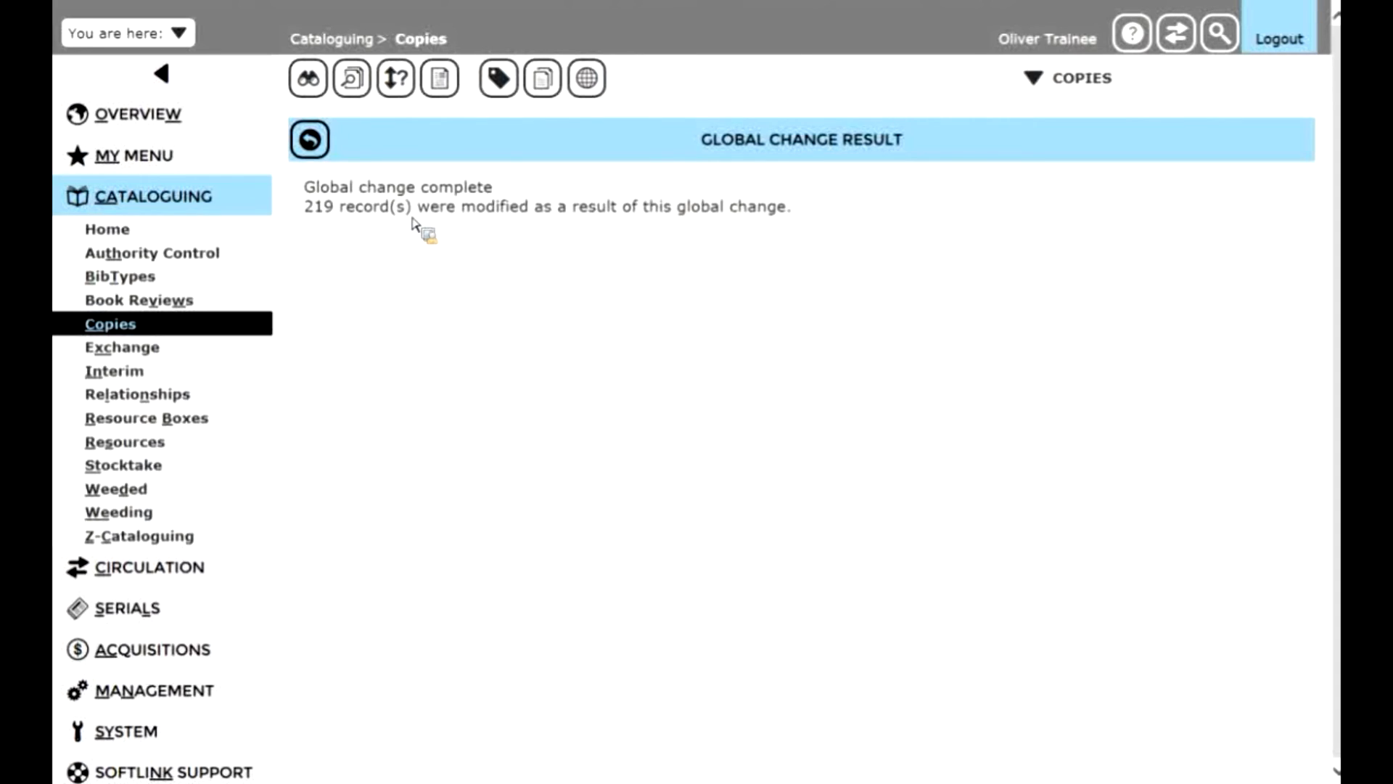
- Return to the copy list and check the cost on the first few copy records
left_click(311, 140)
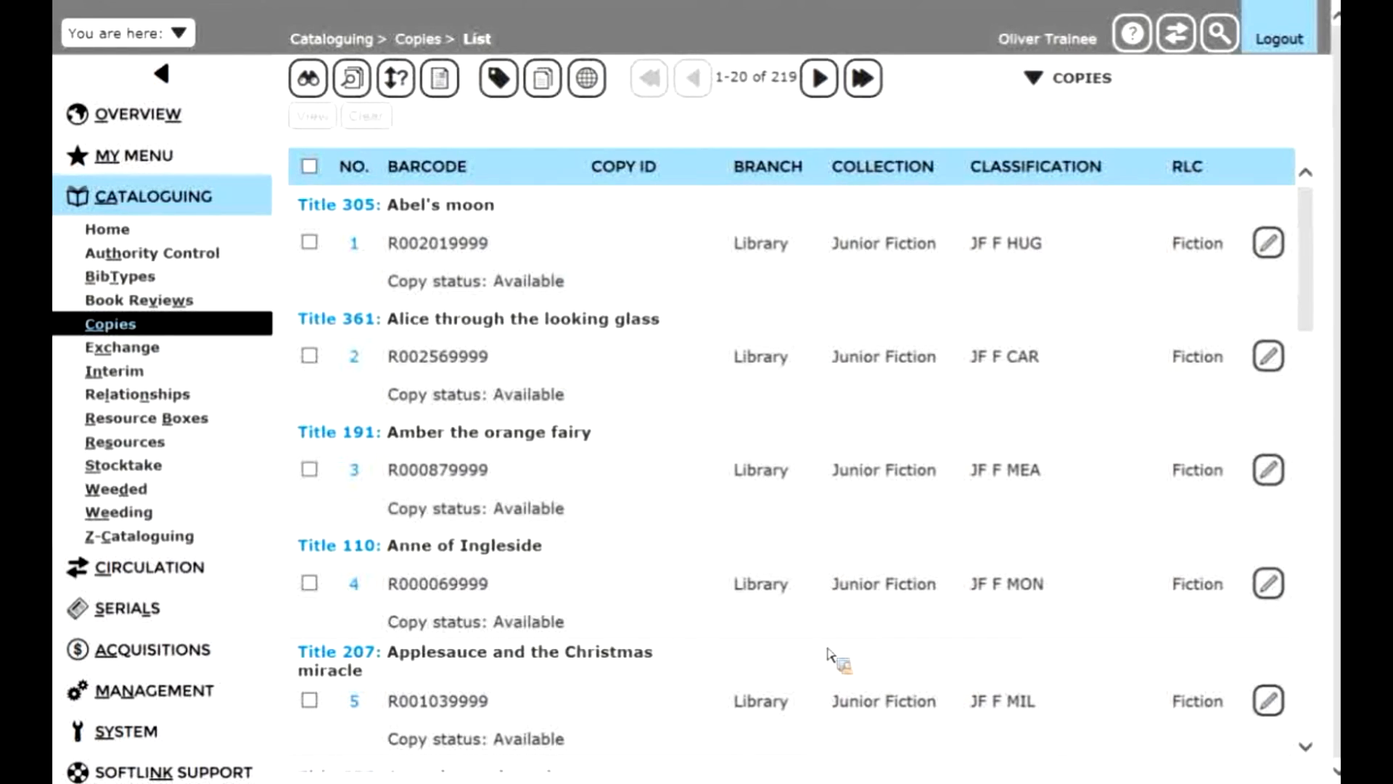
left_click(355, 246)
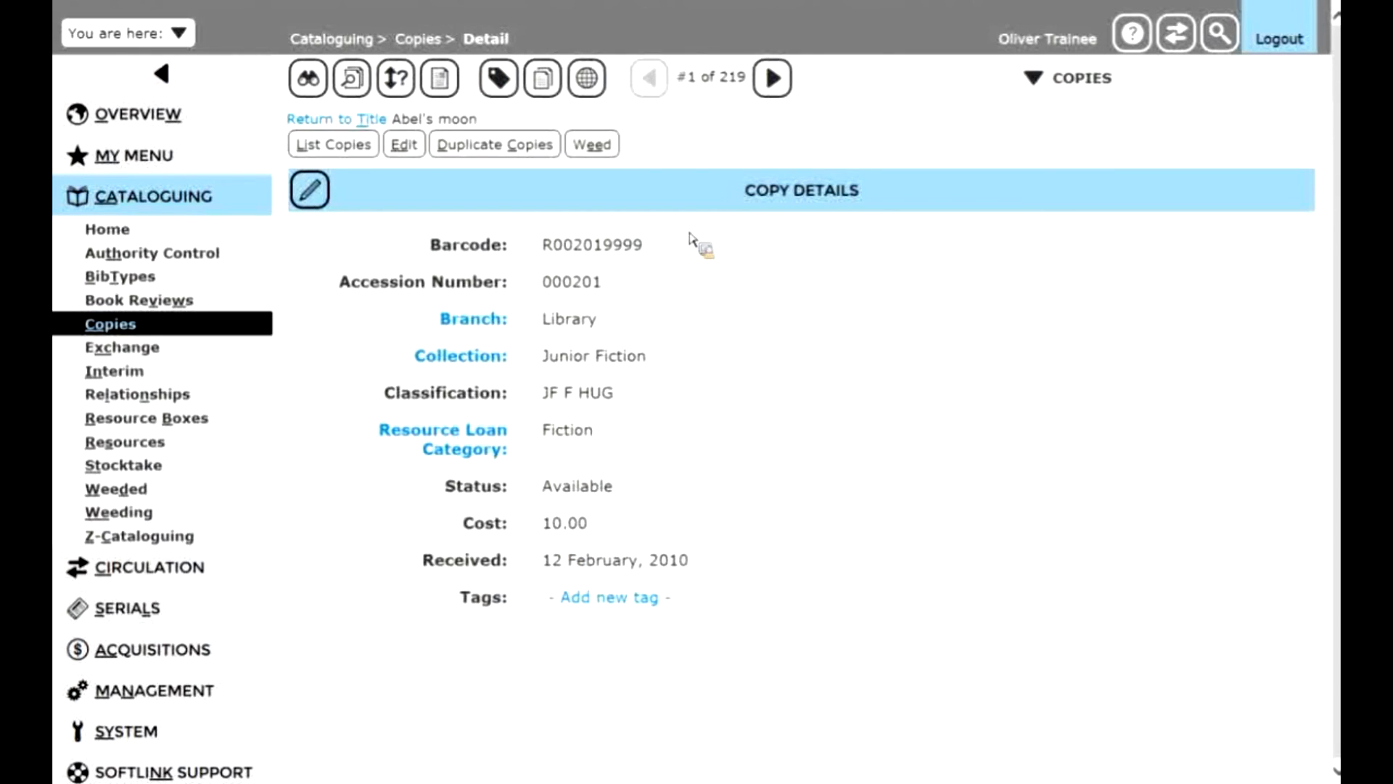
left_click(773, 78)
left_click(774, 78)
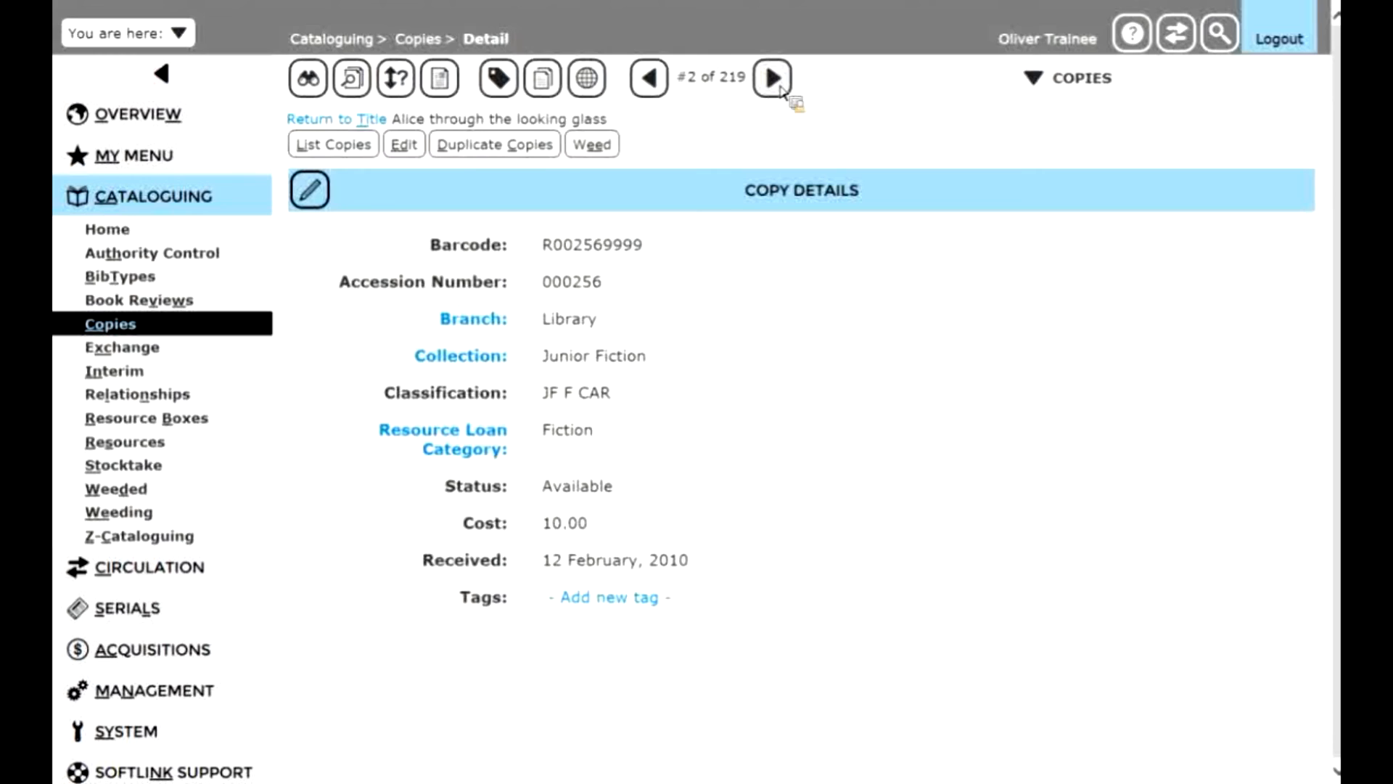
left_click(776, 82)
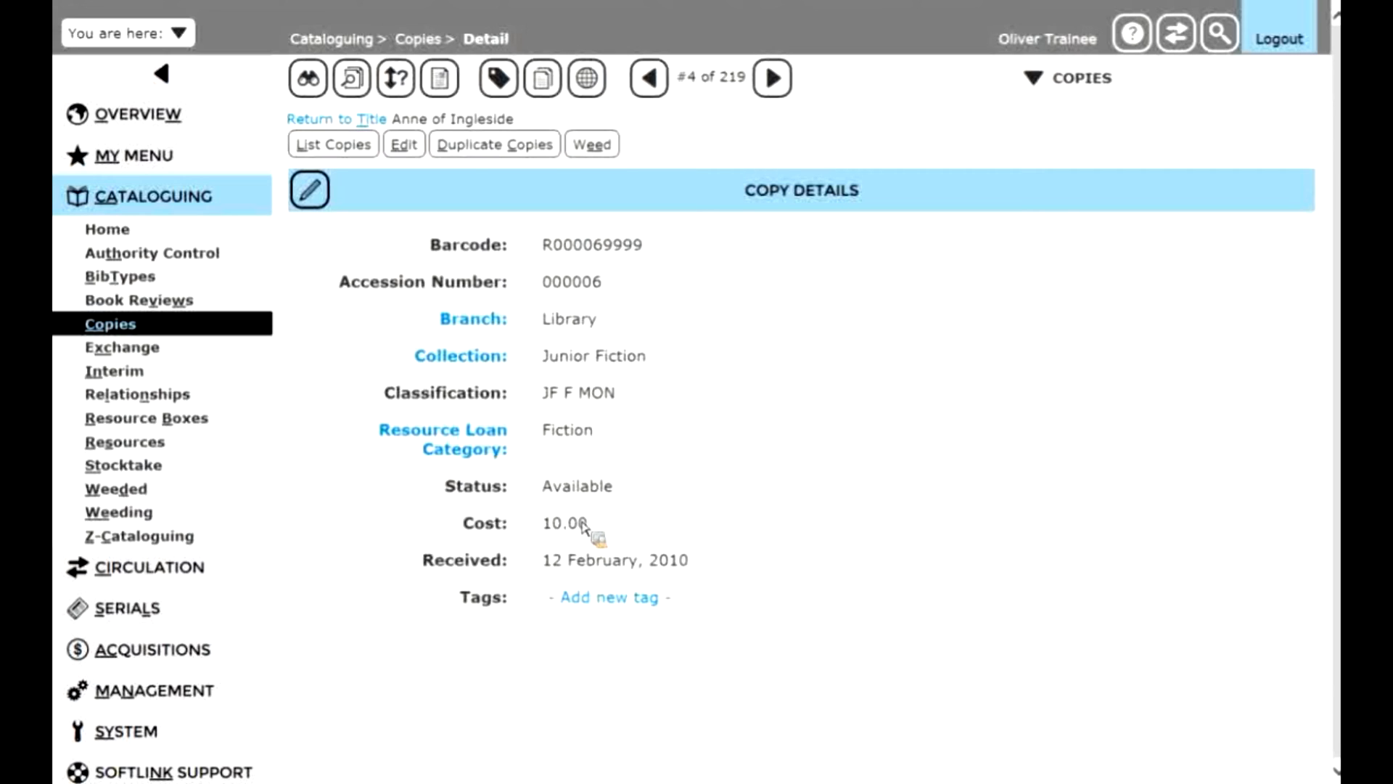
left_click(363, 151)
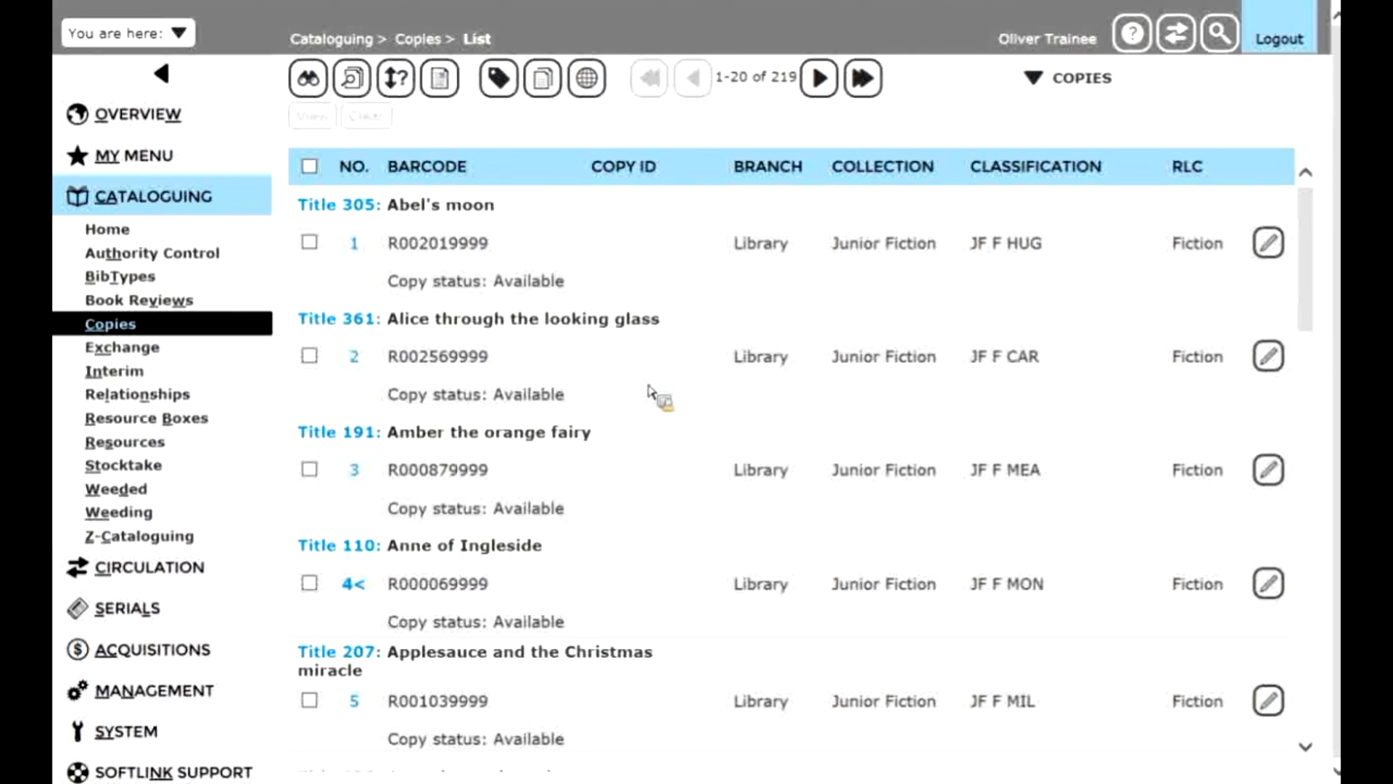
- Try to sort the copies by Cost in ascending order
left_click(410, 82)
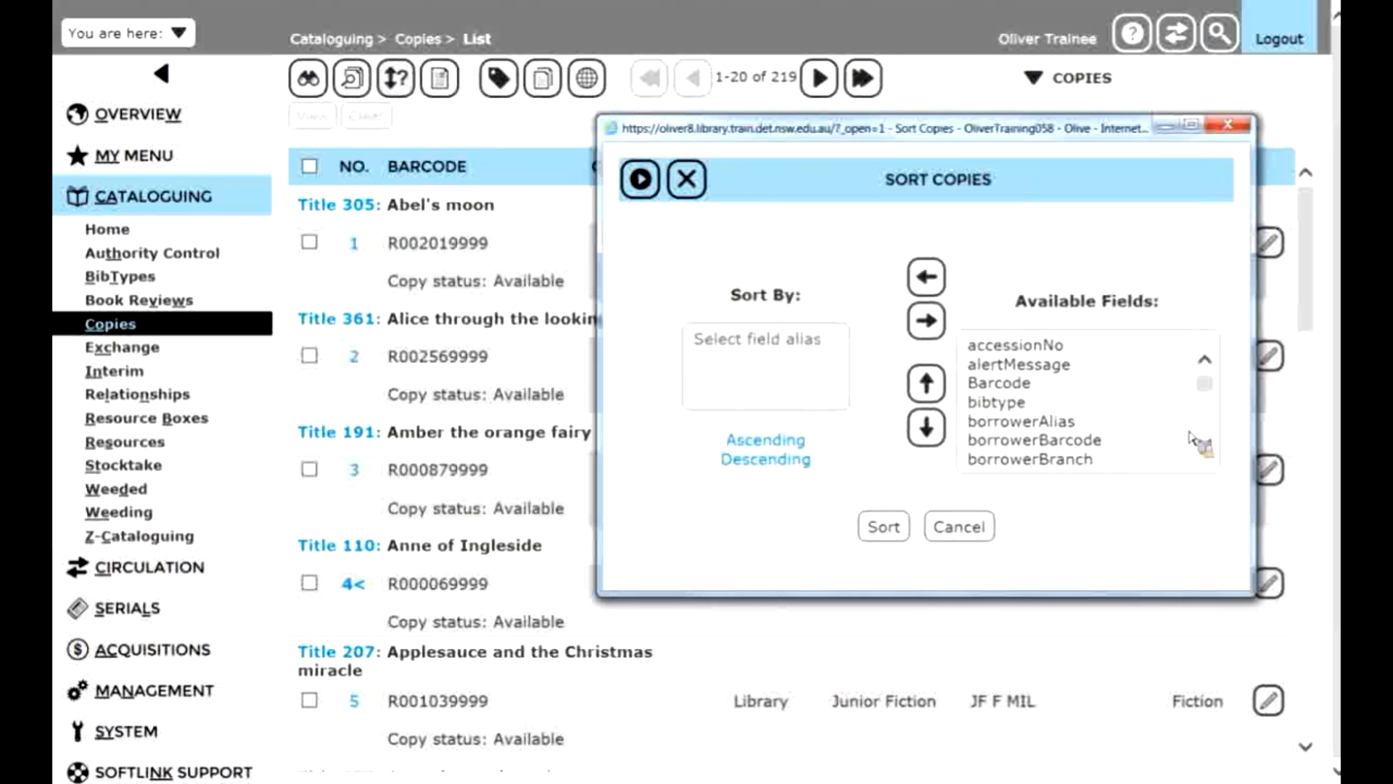
scroll(1190, 442, "down", 4)
scroll(1192, 451, "down", 3)
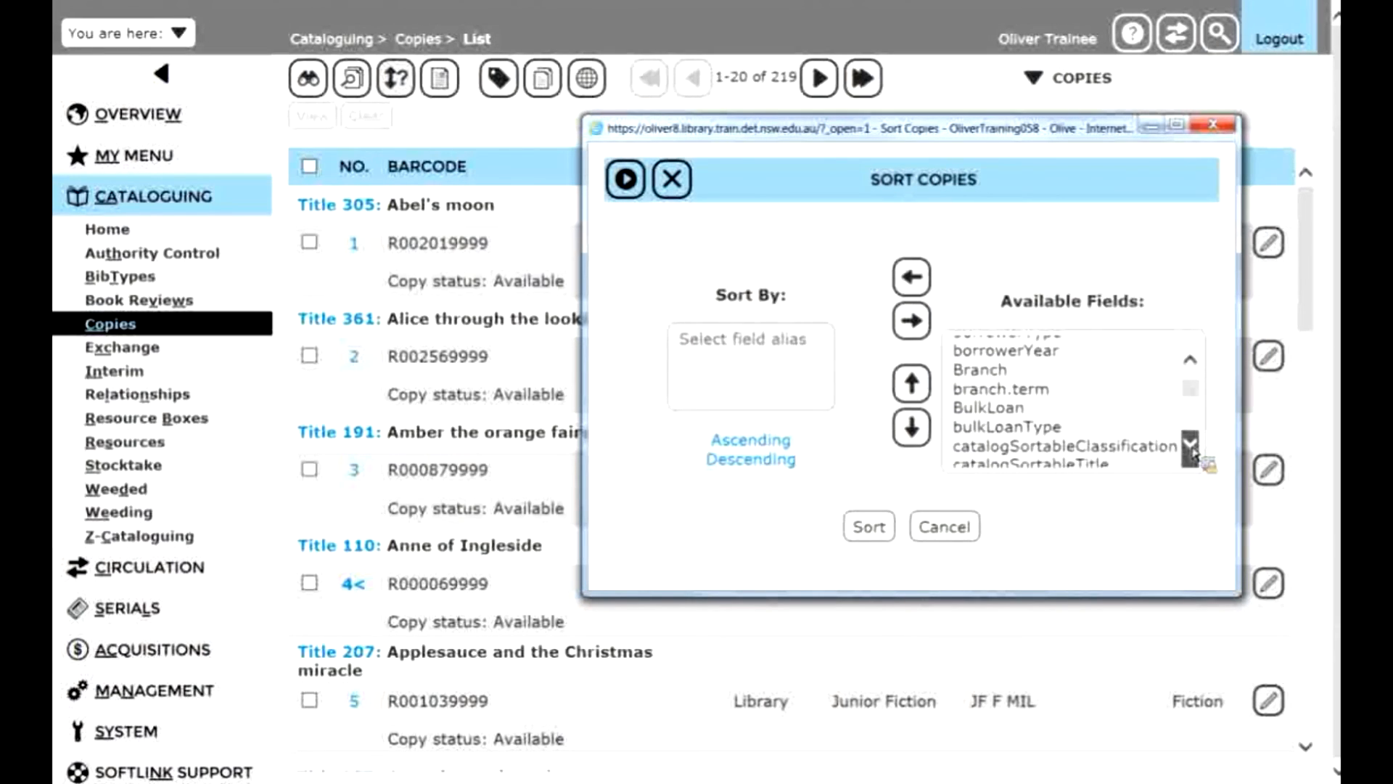
scroll(1193, 451, "down", 3)
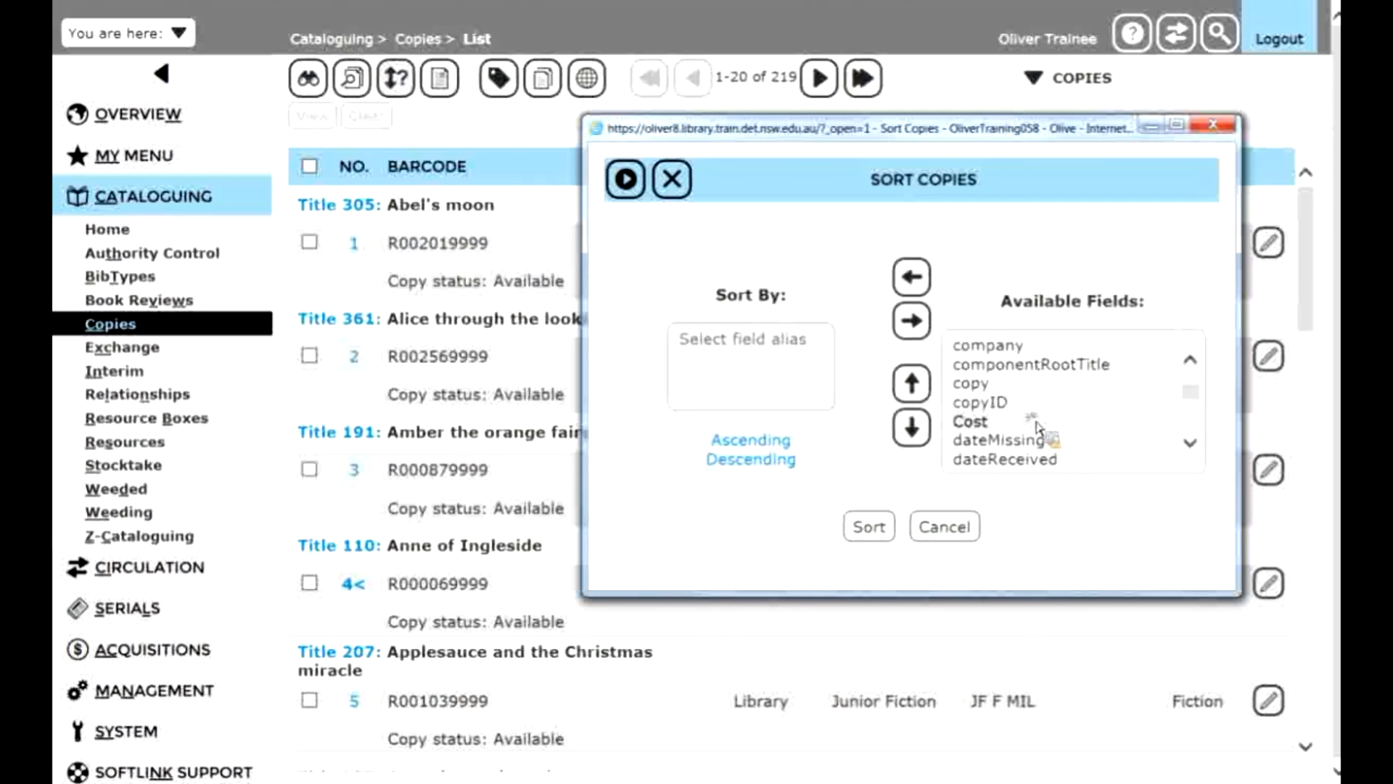
left_click(1036, 420)
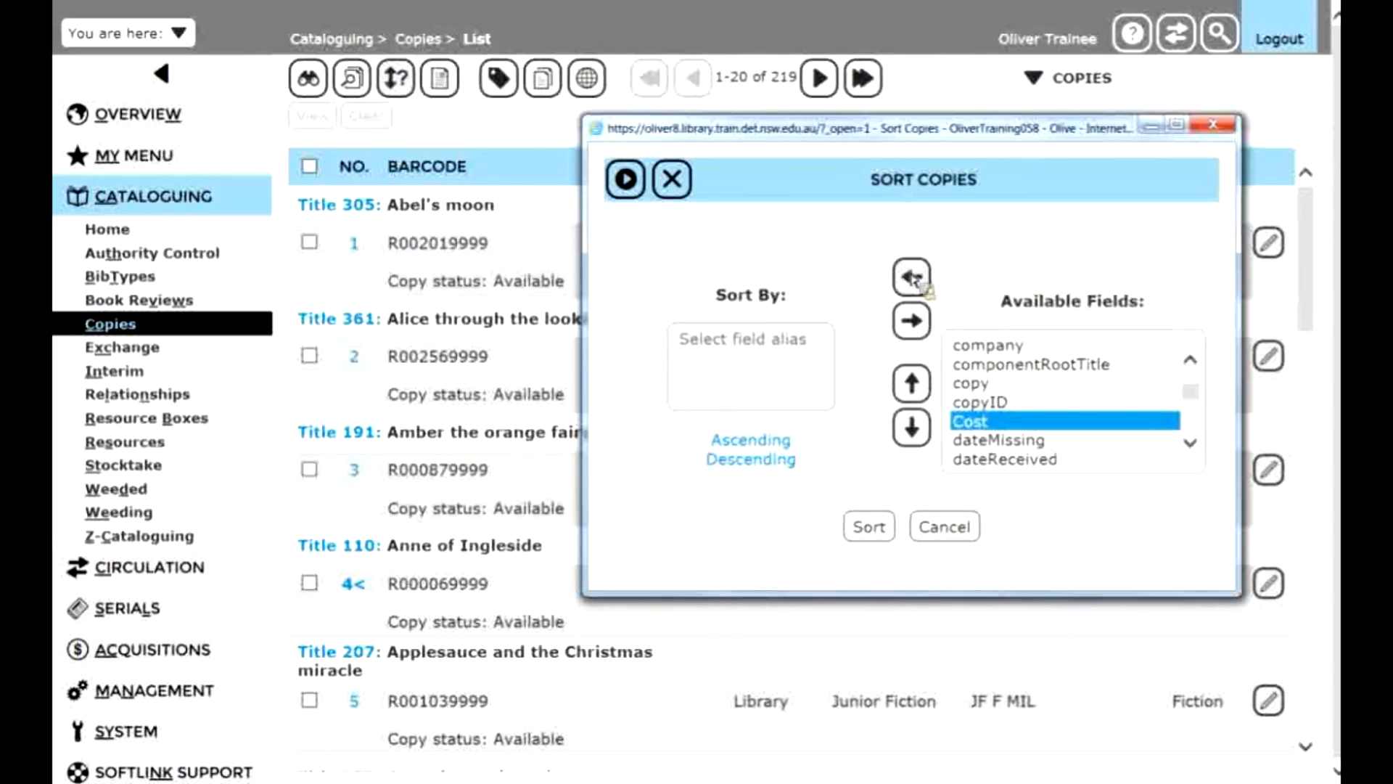
left_click(912, 276)
left_click_drag(740, 347, 835, 533)
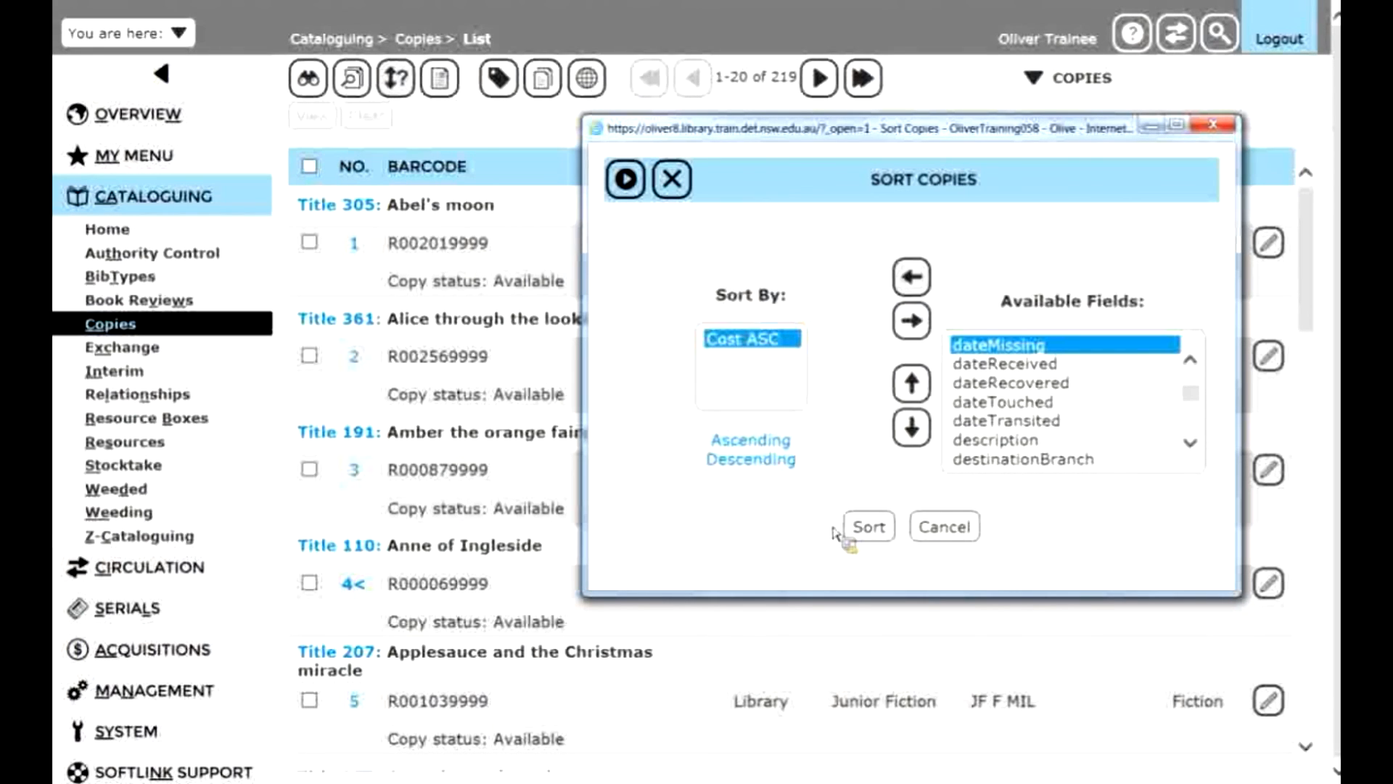
left_click(863, 526)
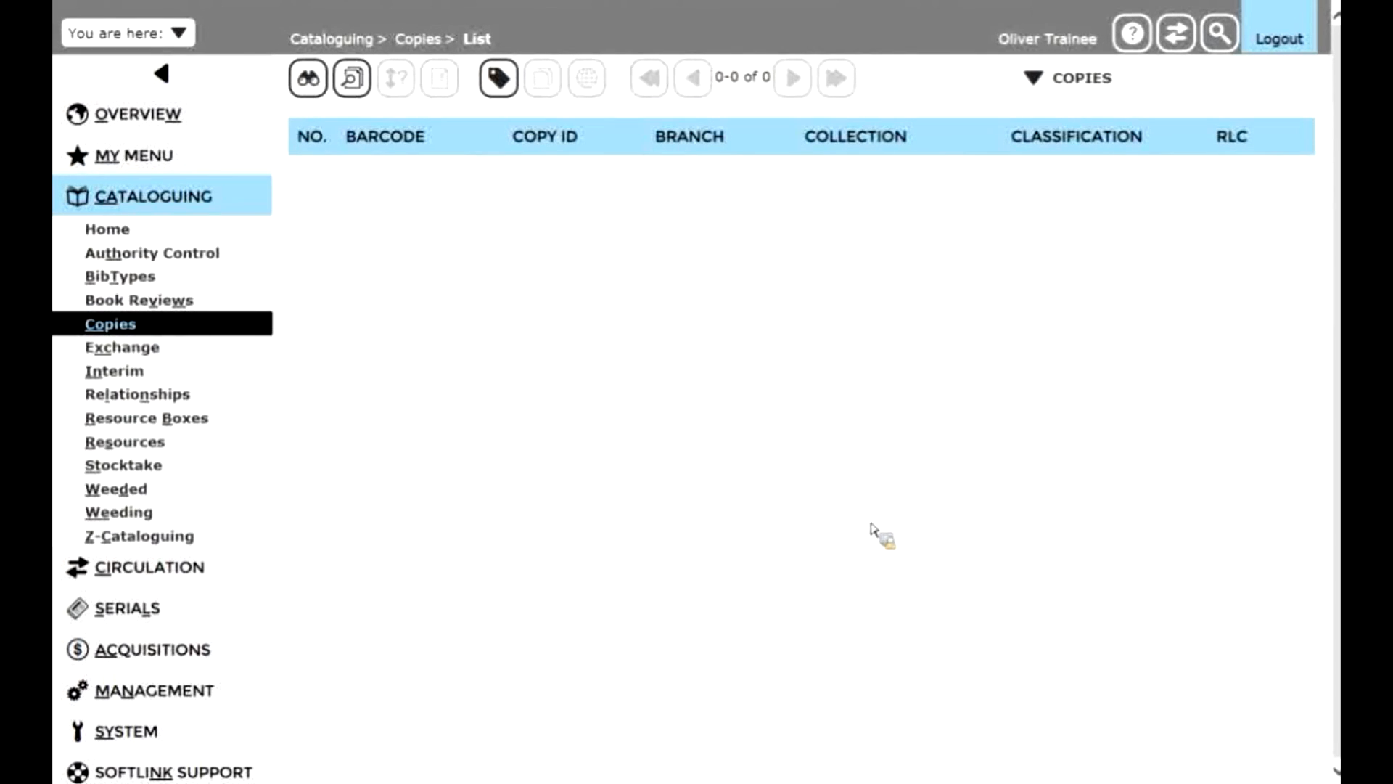
- Return to the copy list and check the cost of the first and last copy records
left_click(178, 36)
left_click(176, 69)
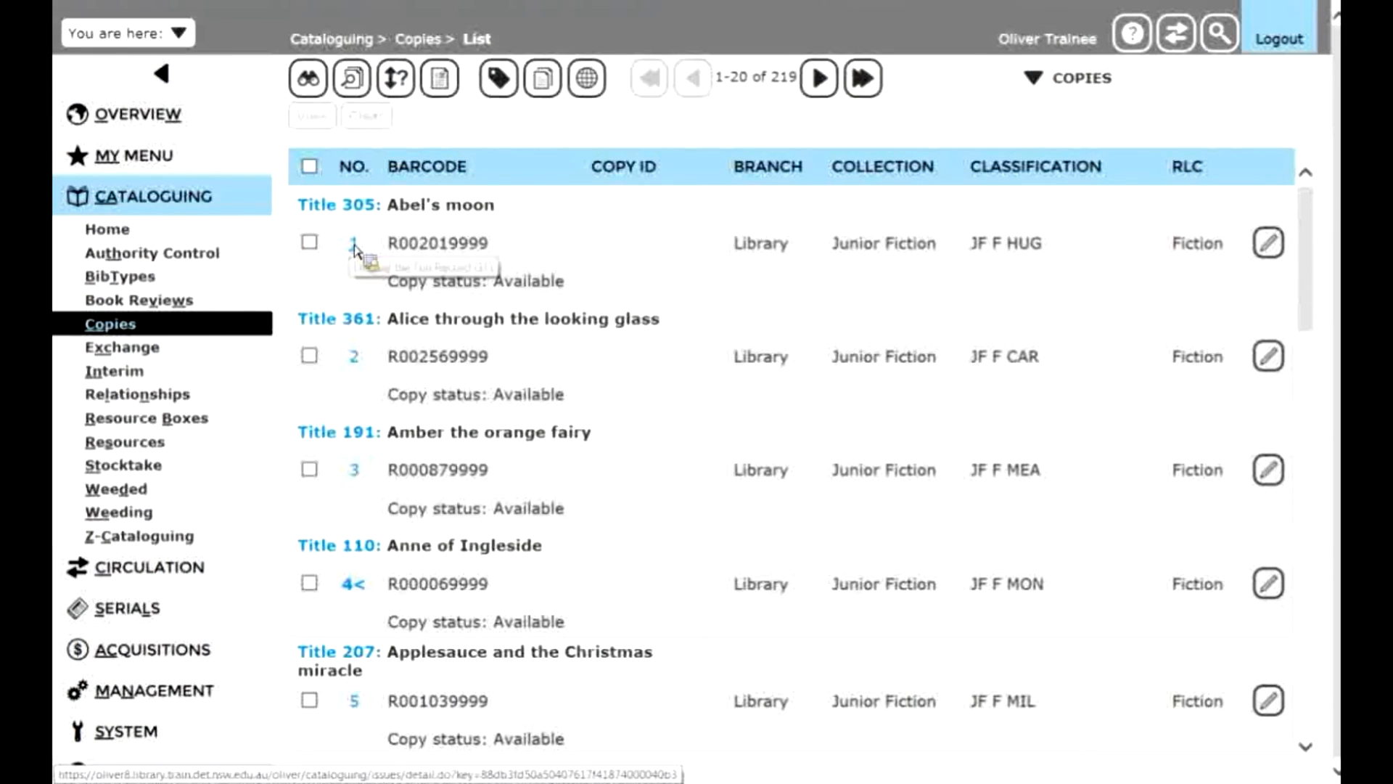
left_click(353, 245)
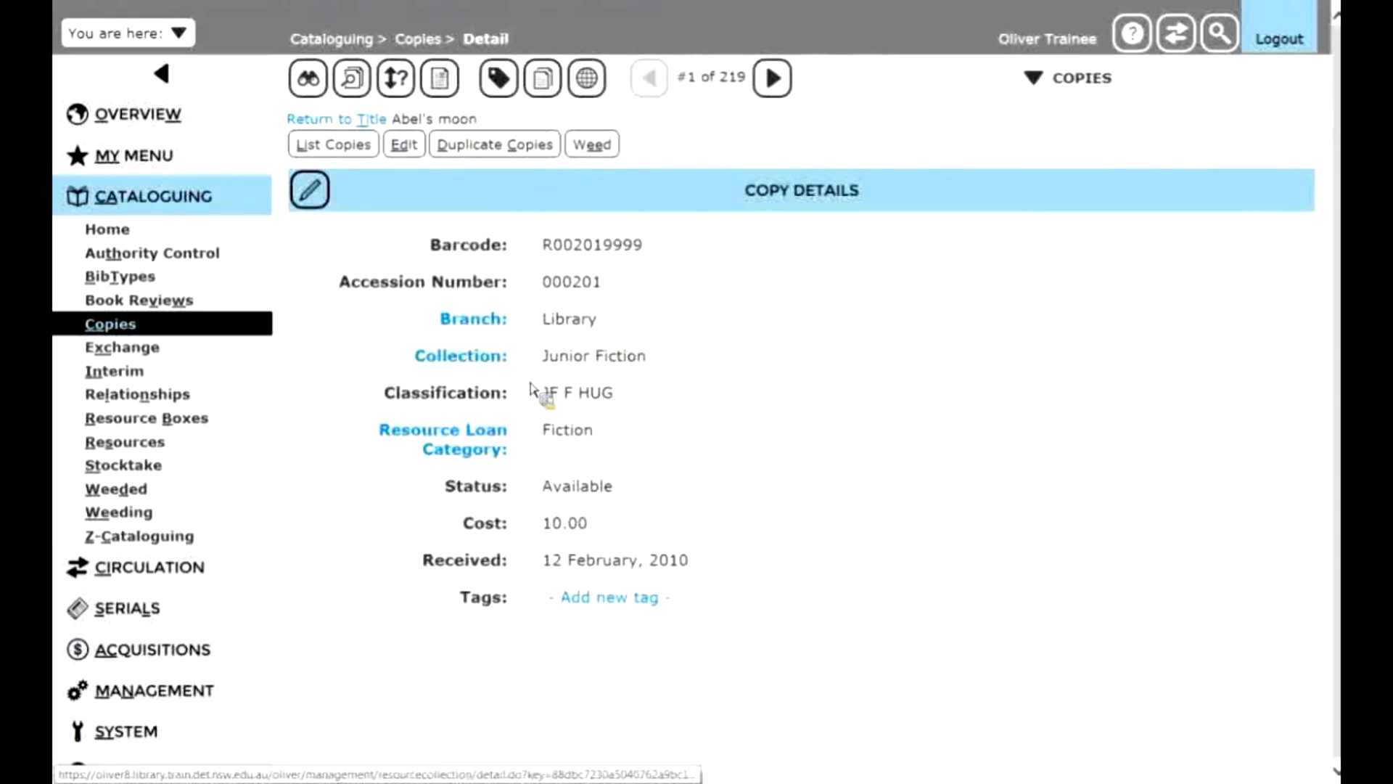
left_click(328, 145)
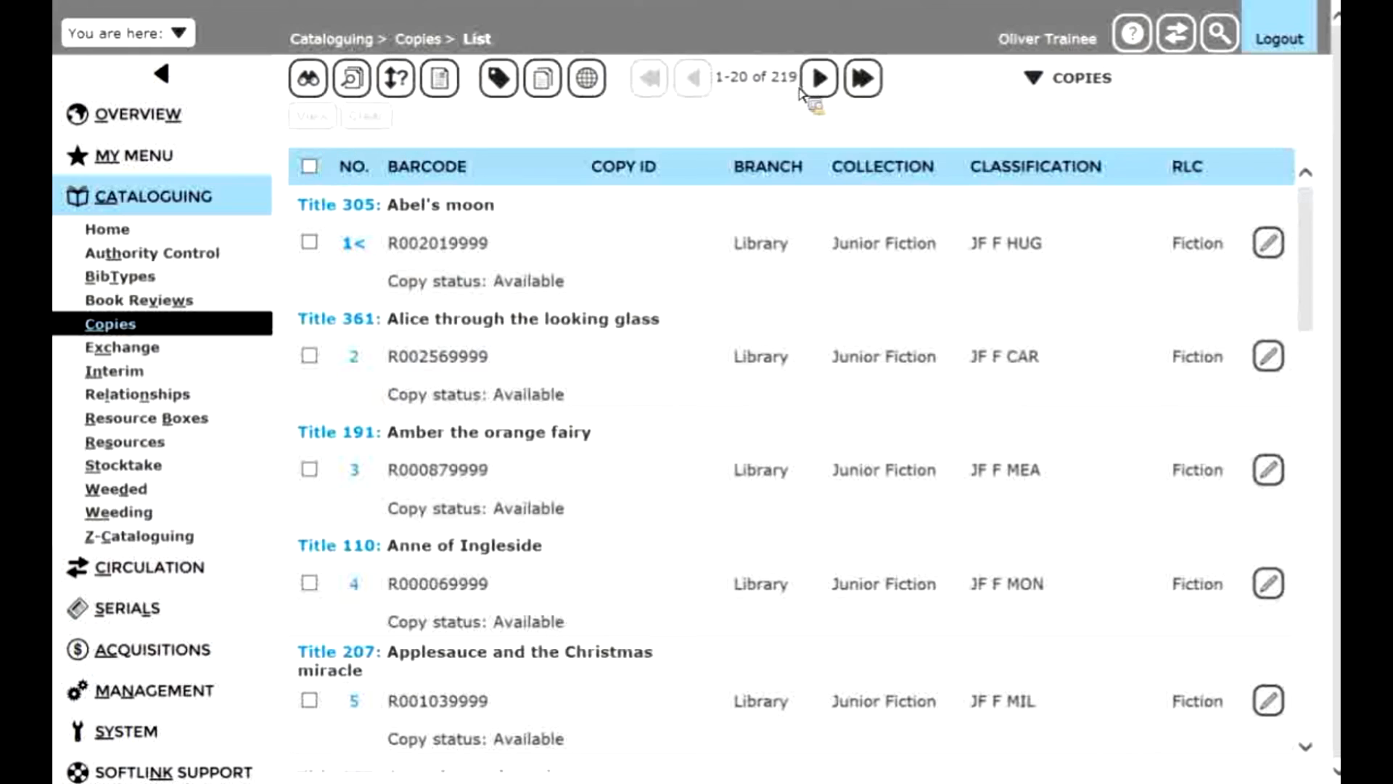
left_click(863, 79)
scroll(498, 653, "down", 8)
scroll(497, 653, "down", 10)
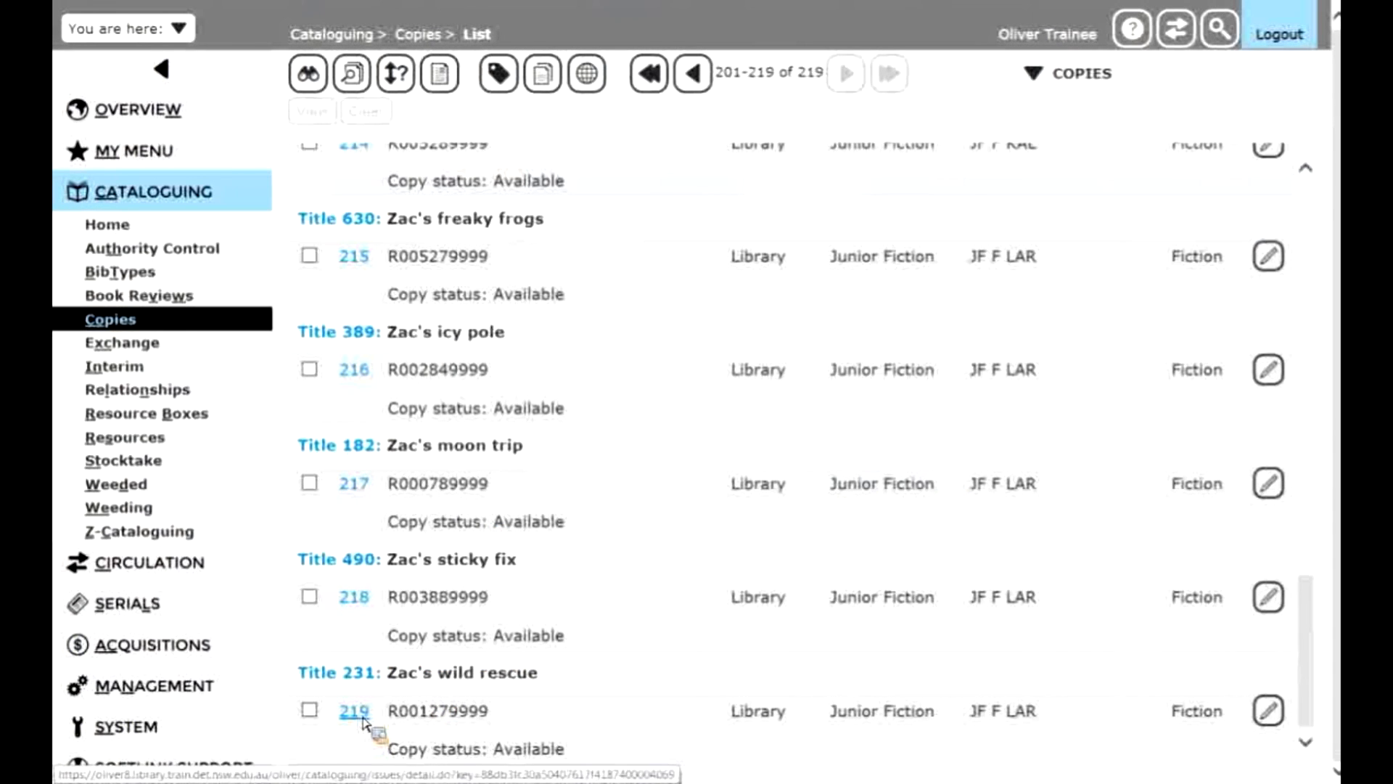
left_click(354, 711)
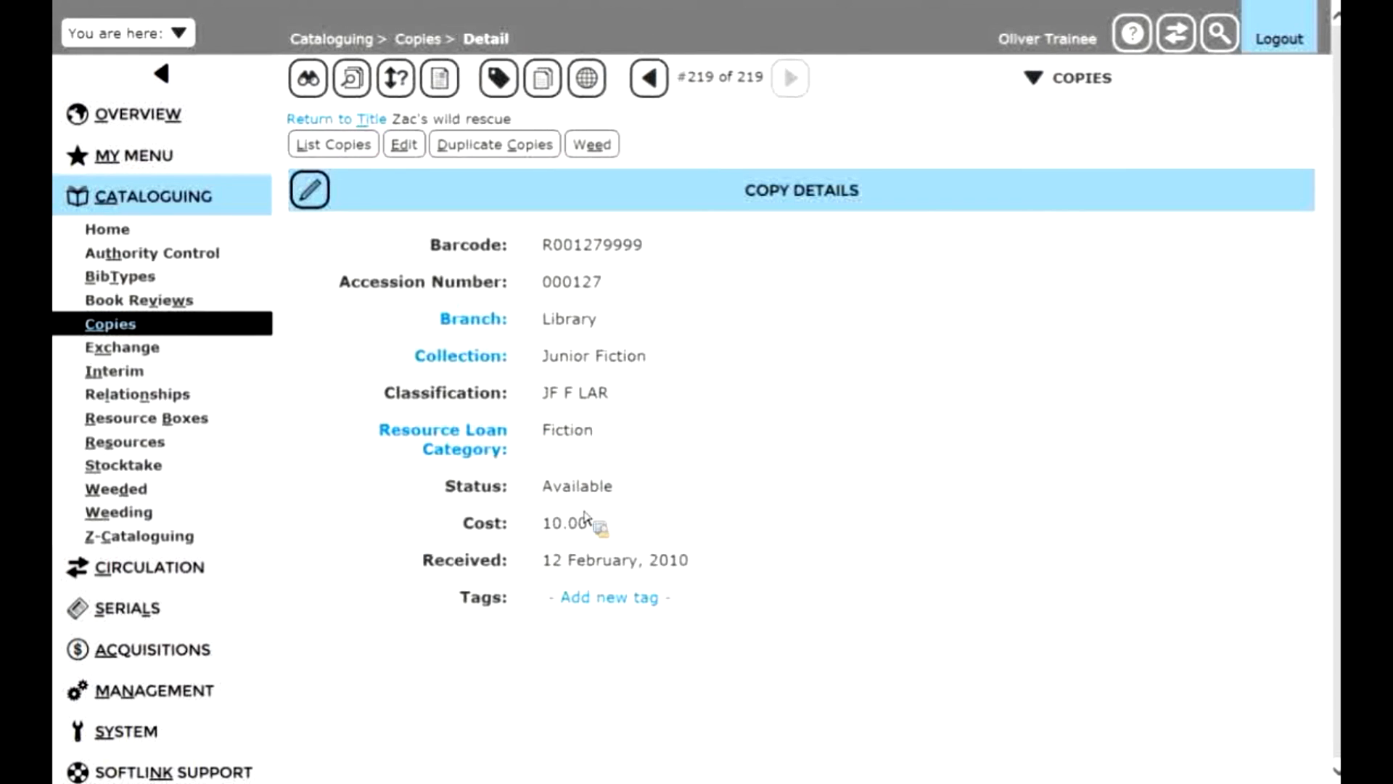